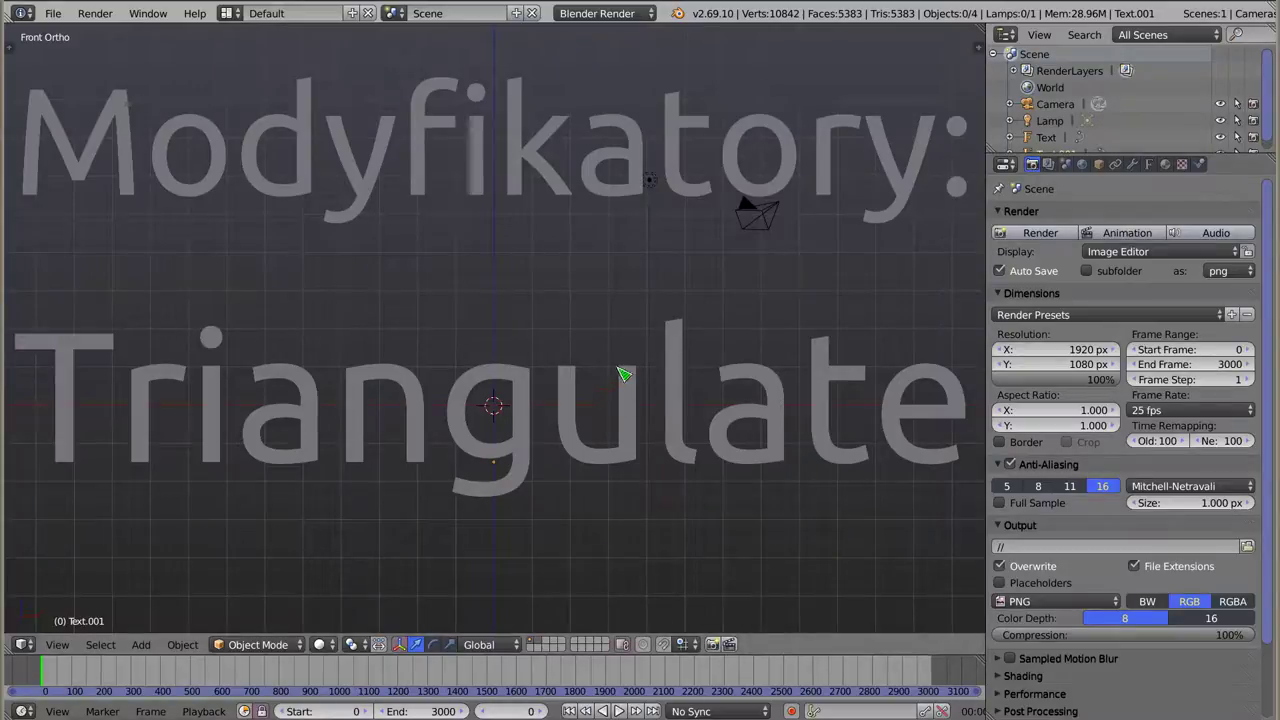
- Delete the Triangulate and Modyfikatory: title texts, leaving only the camera and lamp
right_click(680, 347)
key(x)
click(680, 347)
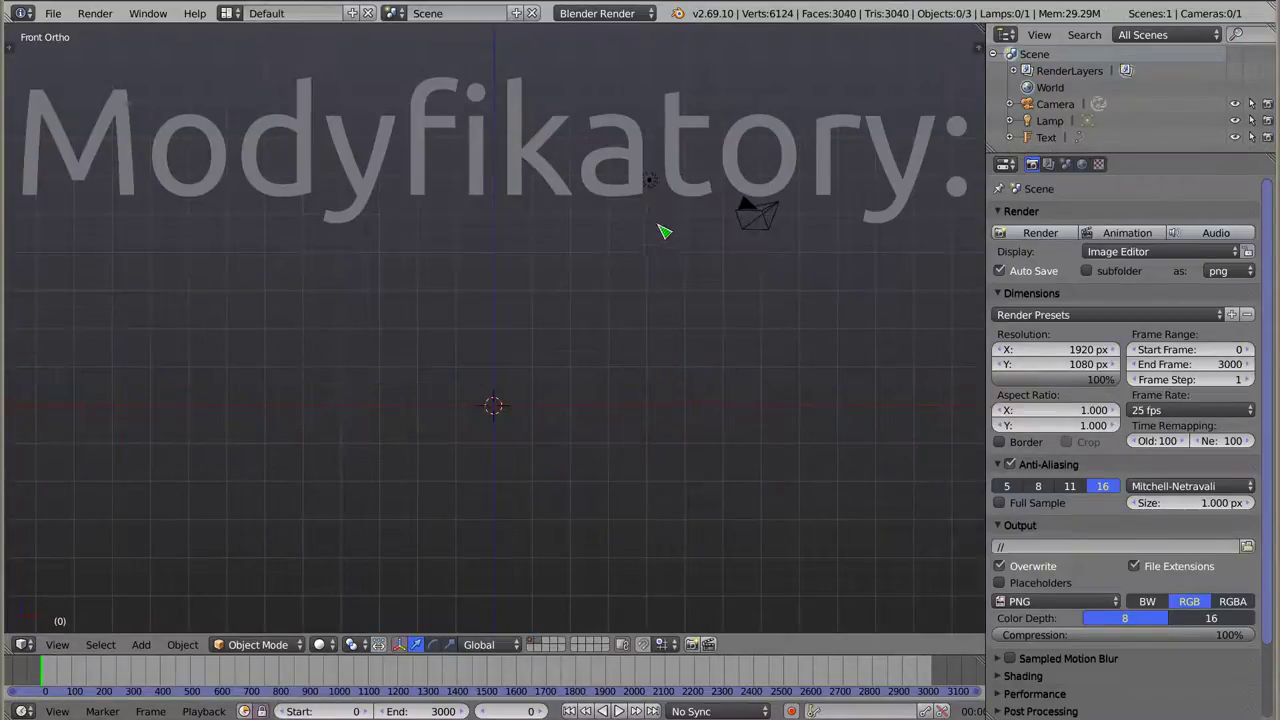
right_click(640, 195)
key(x)
click(640, 195)
key(shift+a)
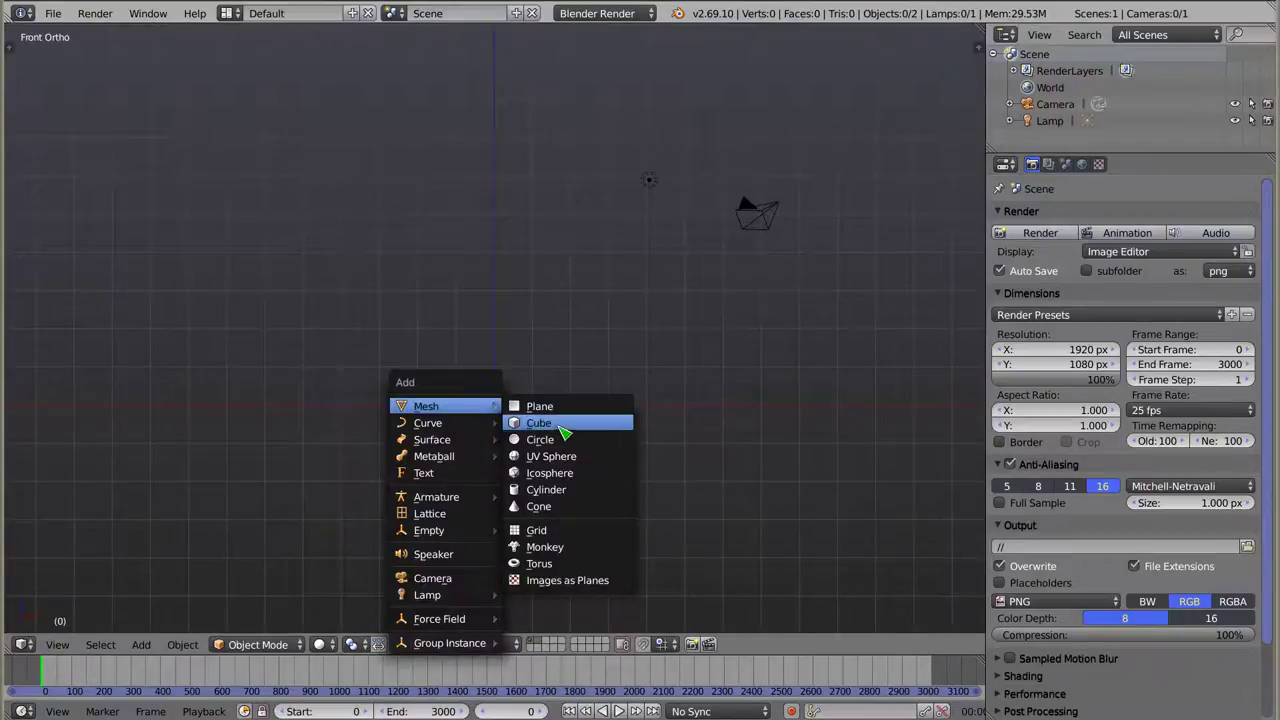
- Add a cube and orbit and zoom the view to see it in perspective
click(563, 427)
mouse_move(562, 427)
middle_down()
mouse_move(476, 473)
mouse_move(430, 422)
middle_up()
scroll(476, 473, up, 4)
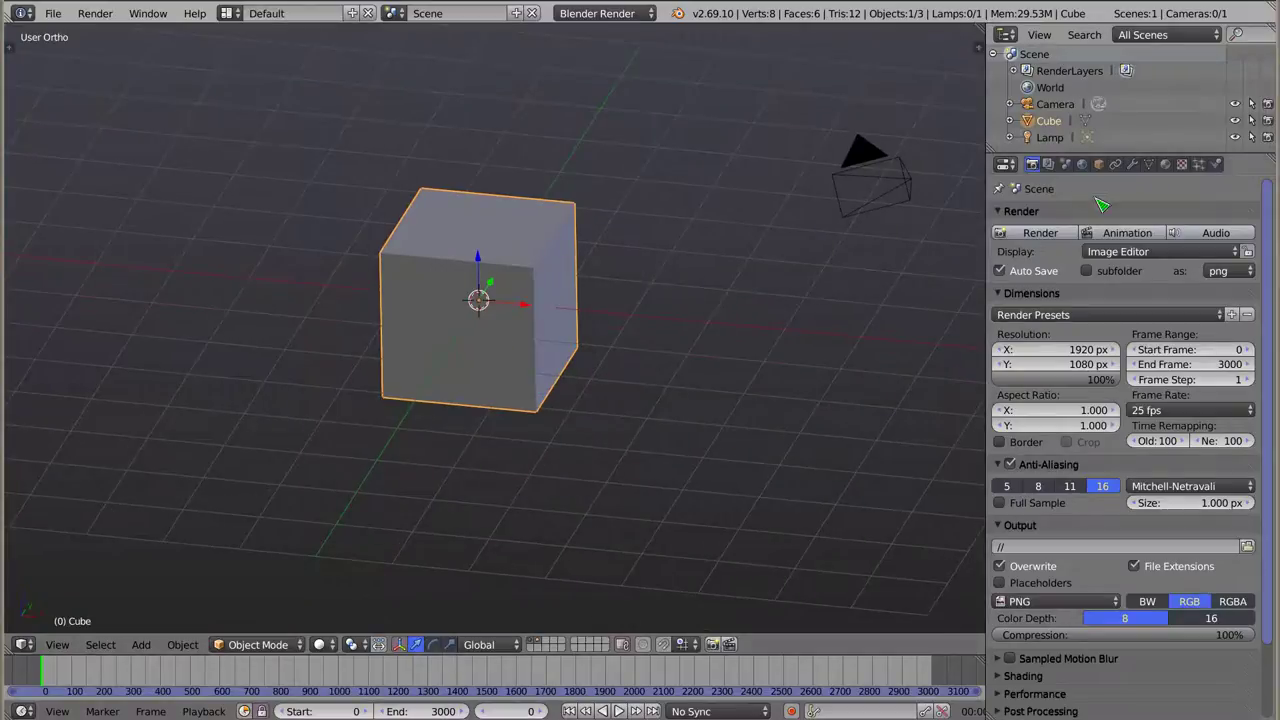
- Enable Wire and Draw All Edges in the cube's Object properties
click(1098, 165)
click(1002, 446)
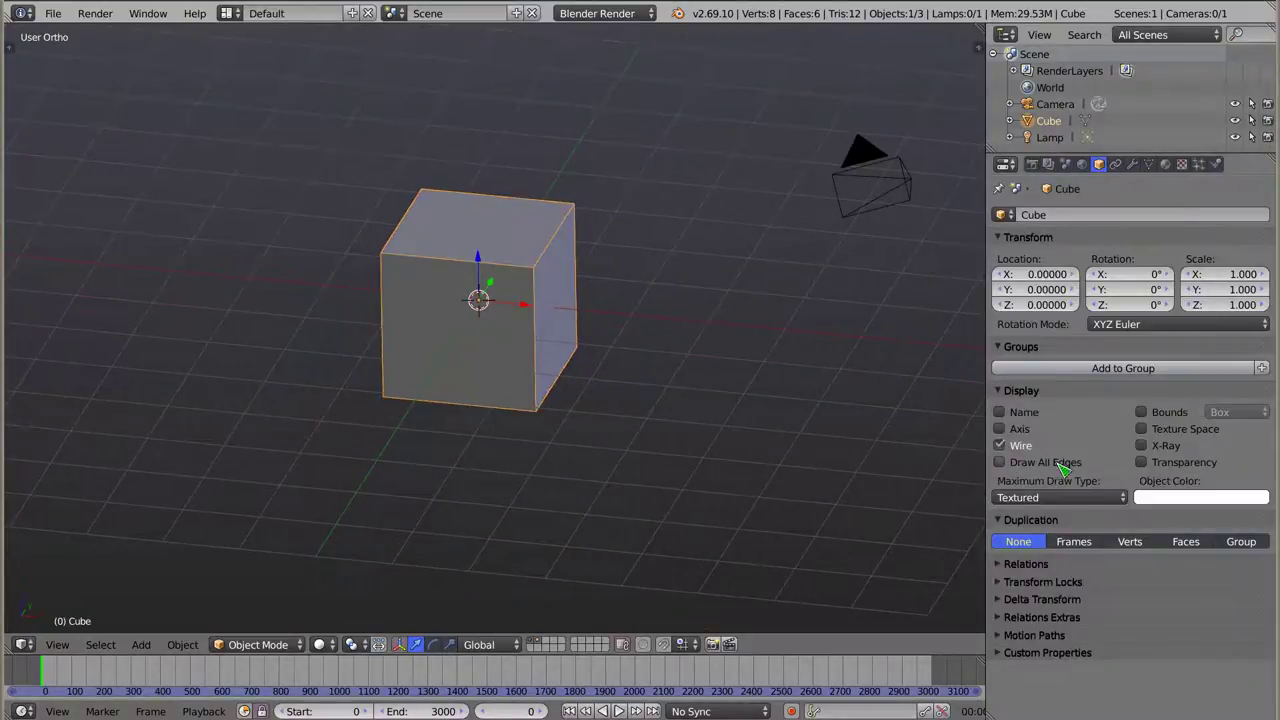
click(1002, 463)
- Add a Triangulate modifier to the cube from the Modifiers tab
click(1131, 164)
click(1094, 214)
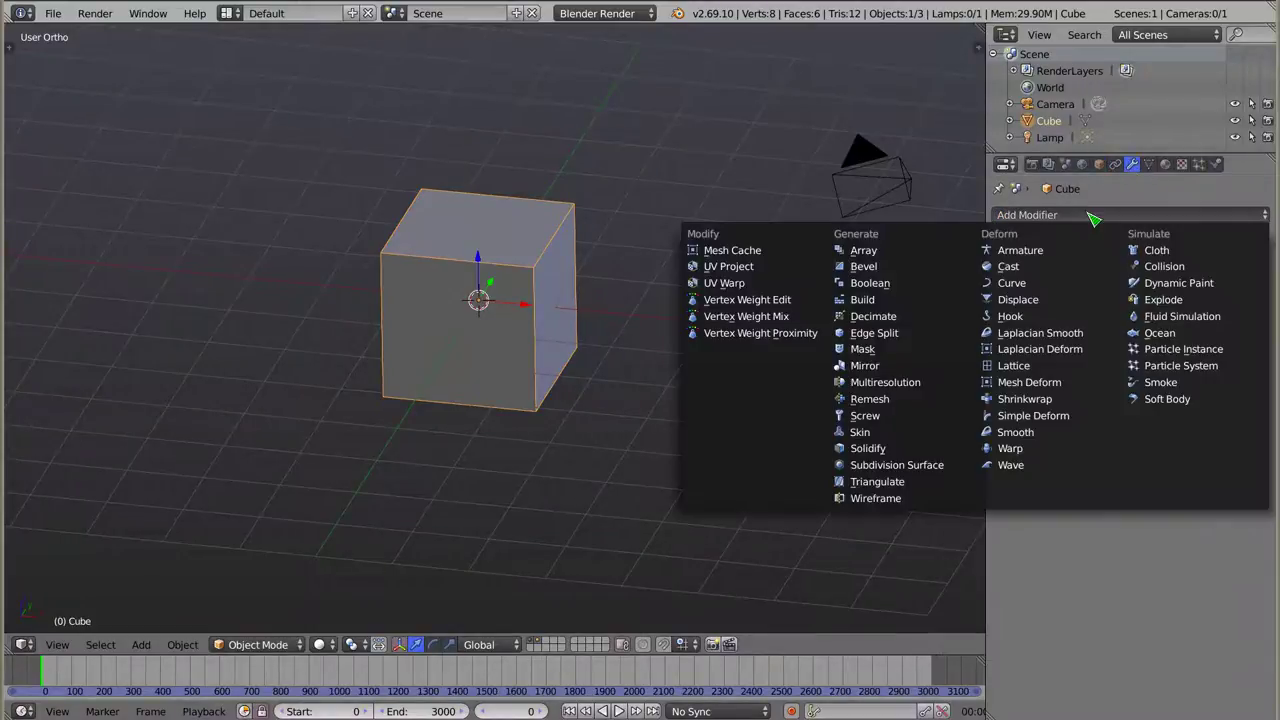
click(887, 483)
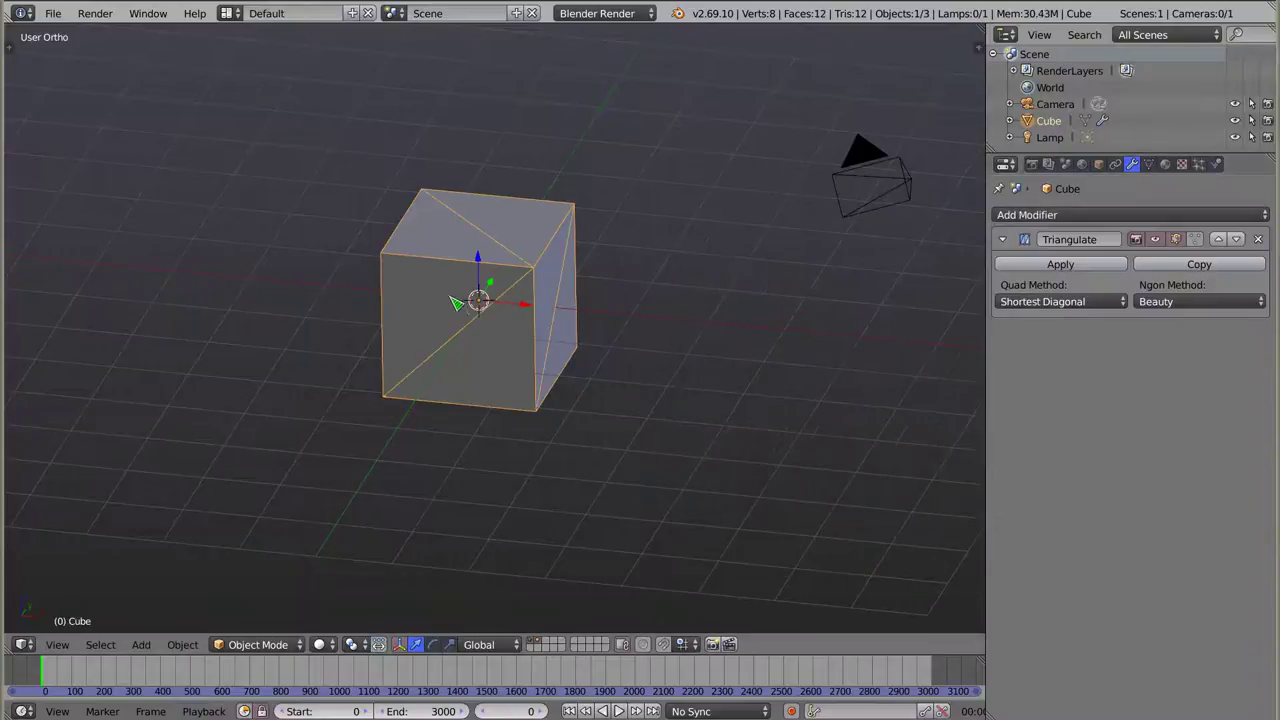
scroll(458, 296, up, 3)
- Inspect the triangulated cube in wireframe and solid shading from several angles
mouse_move(480, 300)
middle_down()
mouse_move(648, 370)
mouse_move(420, 334)
mouse_move(454, 342)
middle_up()
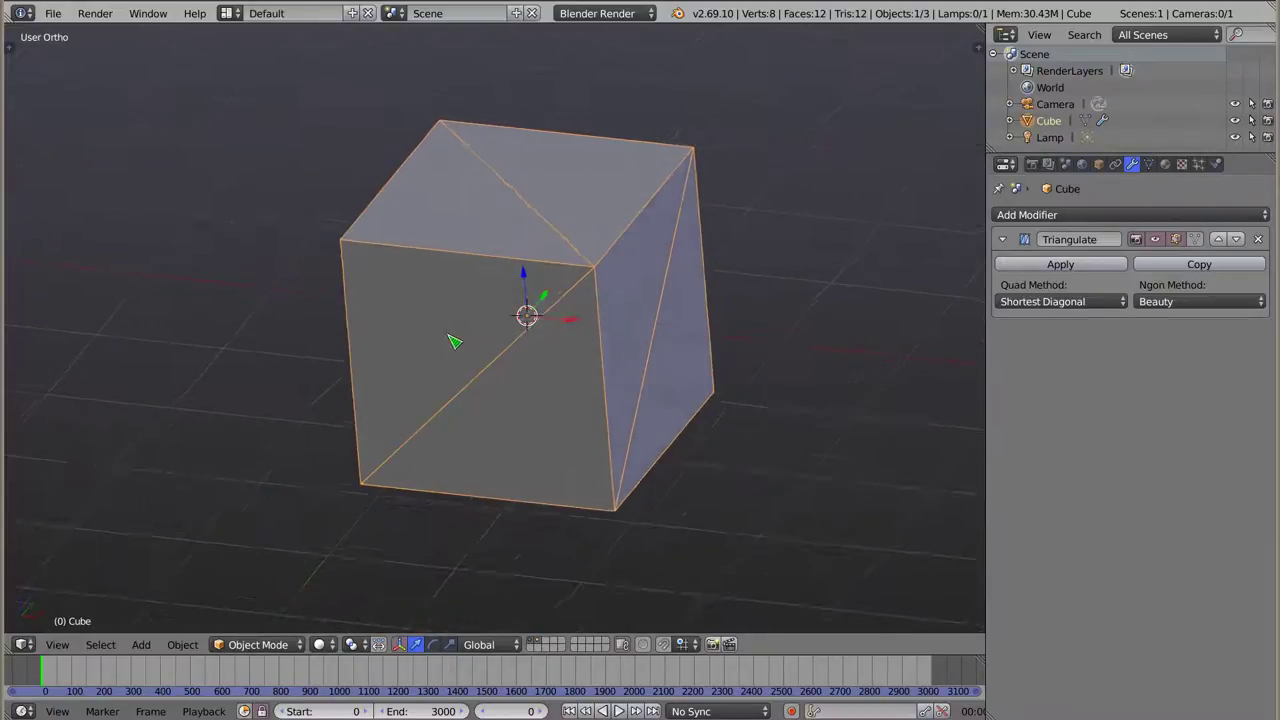
key(z)
mouse_move(463, 419)
middle_down()
mouse_move(537, 377)
mouse_move(505, 237)
mouse_move(456, 159)
mouse_move(440, 354)
mouse_move(457, 415)
mouse_move(490, 426)
middle_up()
key(z)
mouse_move(610, 392)
middle_down()
mouse_move(599, 405)
mouse_move(474, 356)
mouse_move(548, 349)
middle_up()
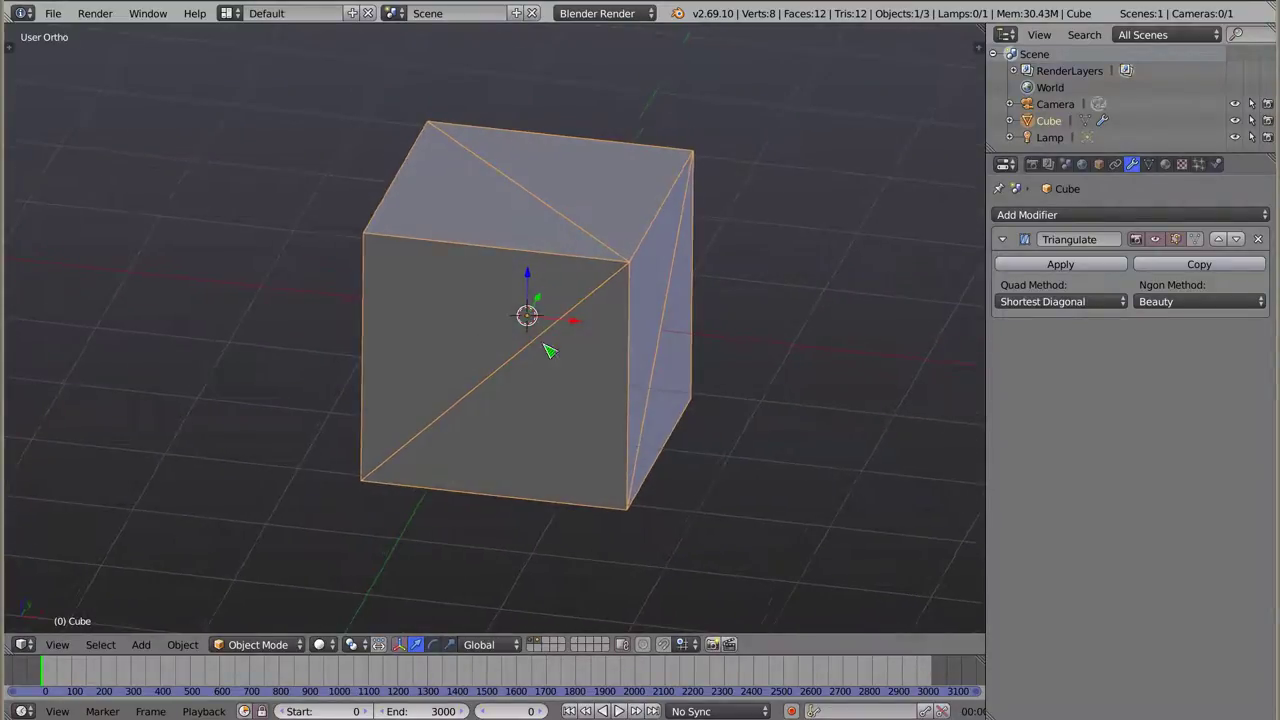
click(1071, 306)
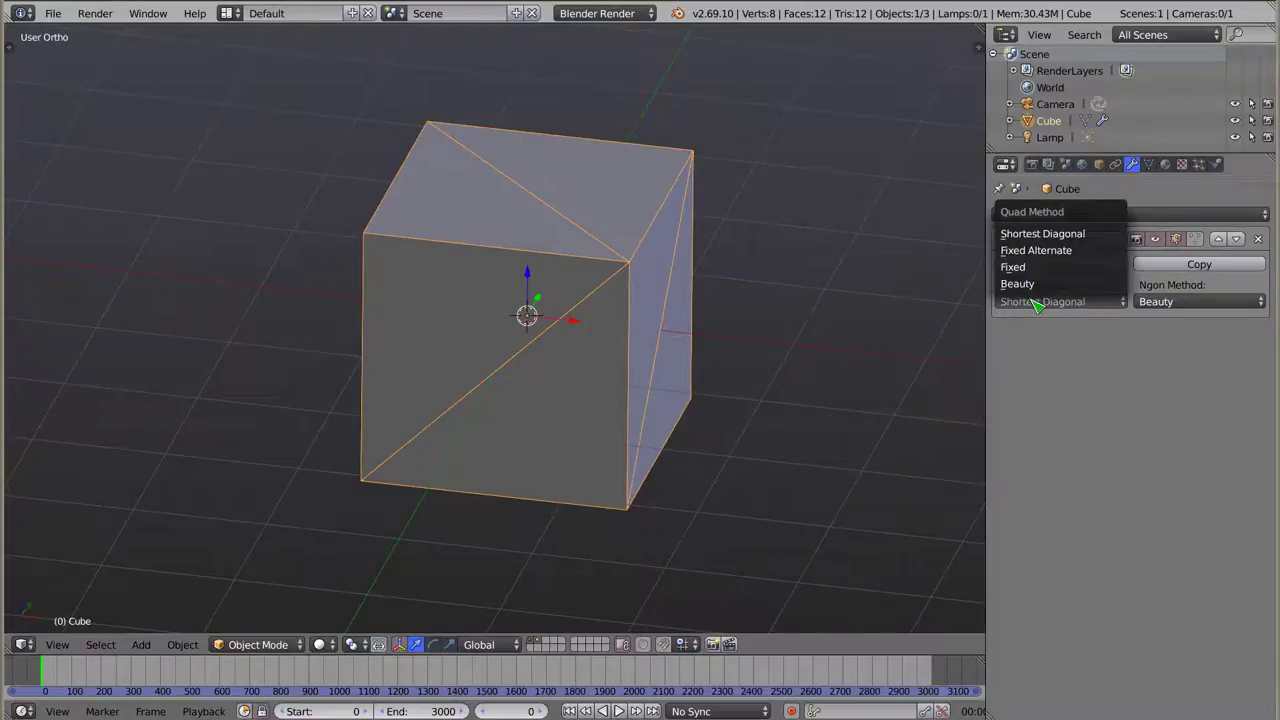
- Try the Fixed and Fixed Alternate quad methods, then settle on Beauty
click(1039, 268)
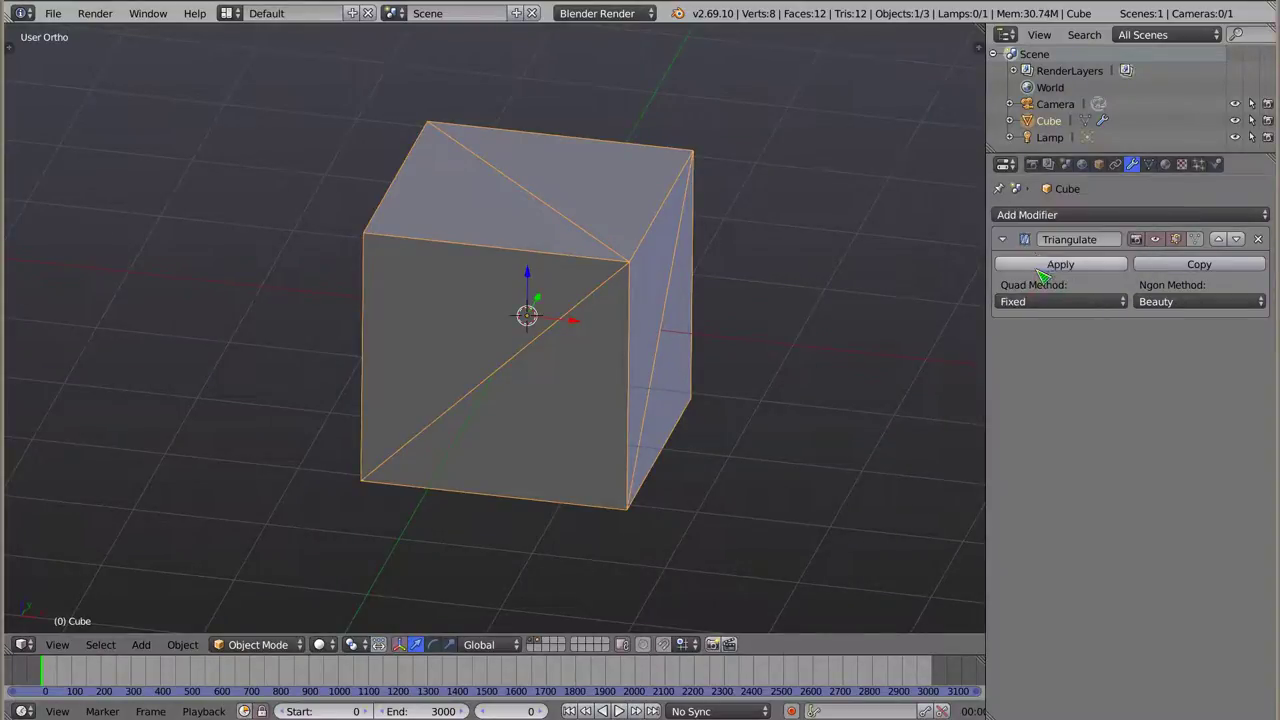
click(1050, 300)
click(1035, 250)
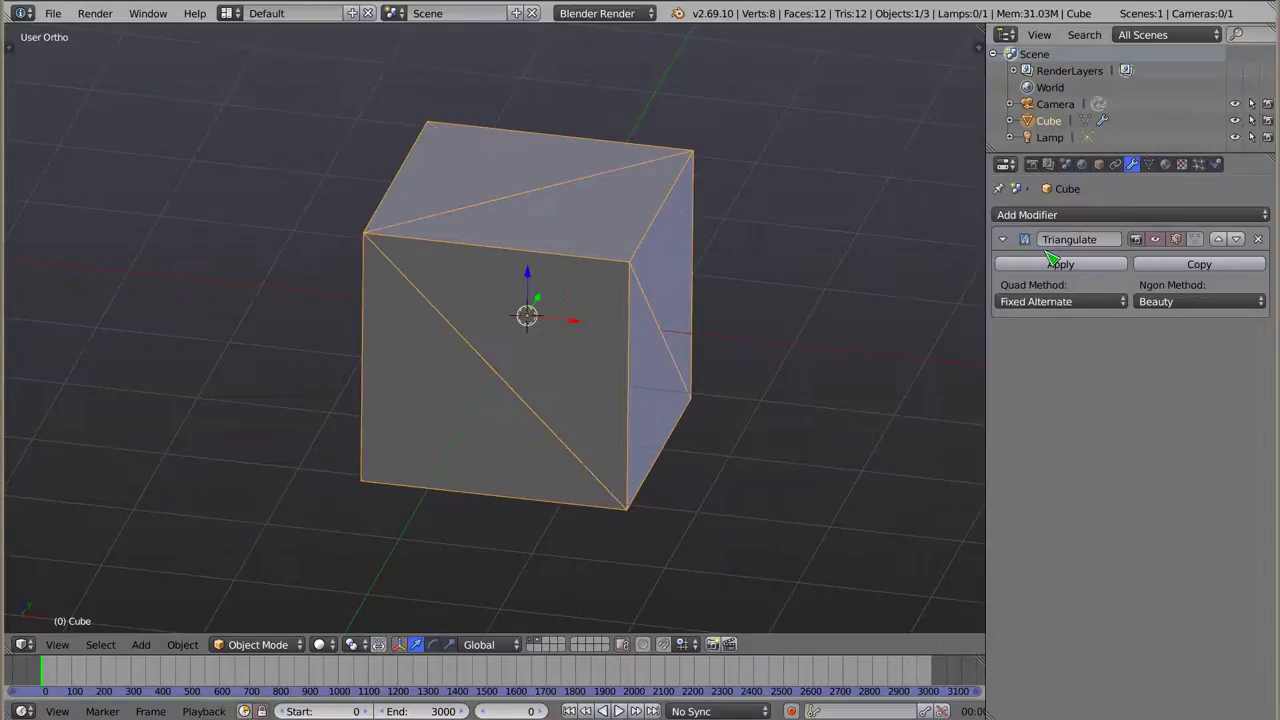
click(1065, 303)
click(1060, 292)
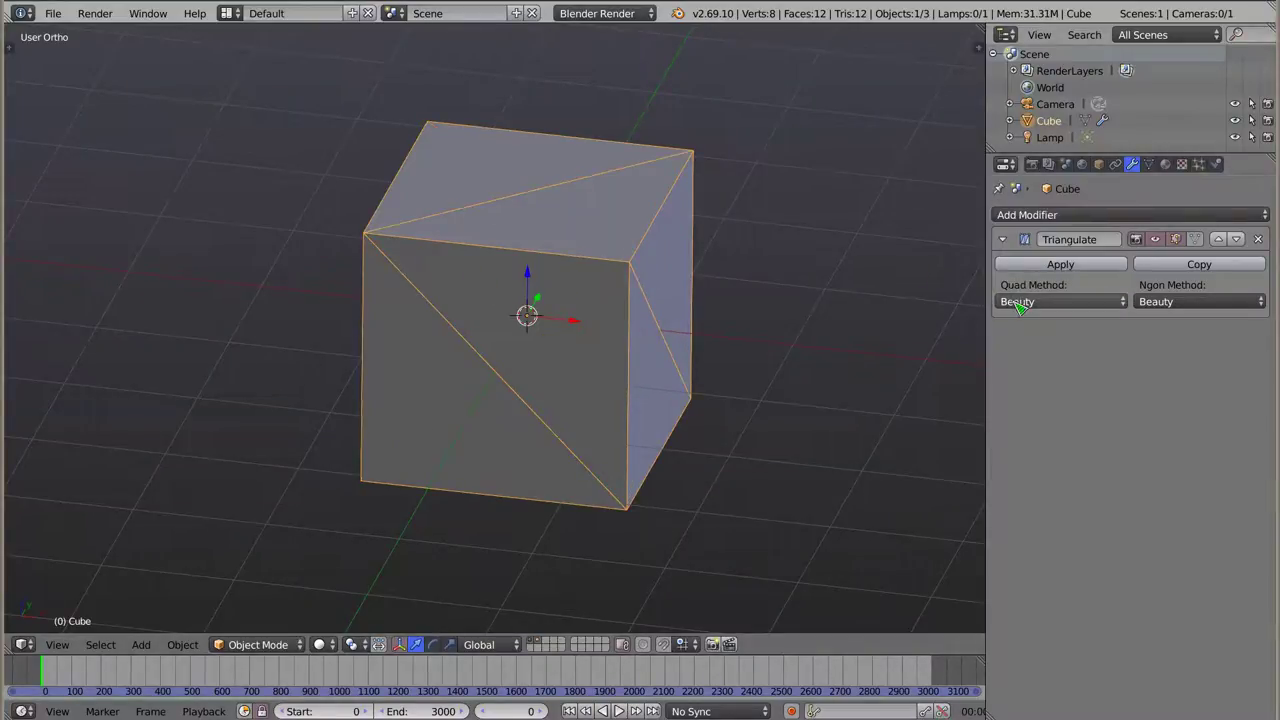
- Switch the Ngon Method to Scanfill and then back to Beauty
click(1162, 301)
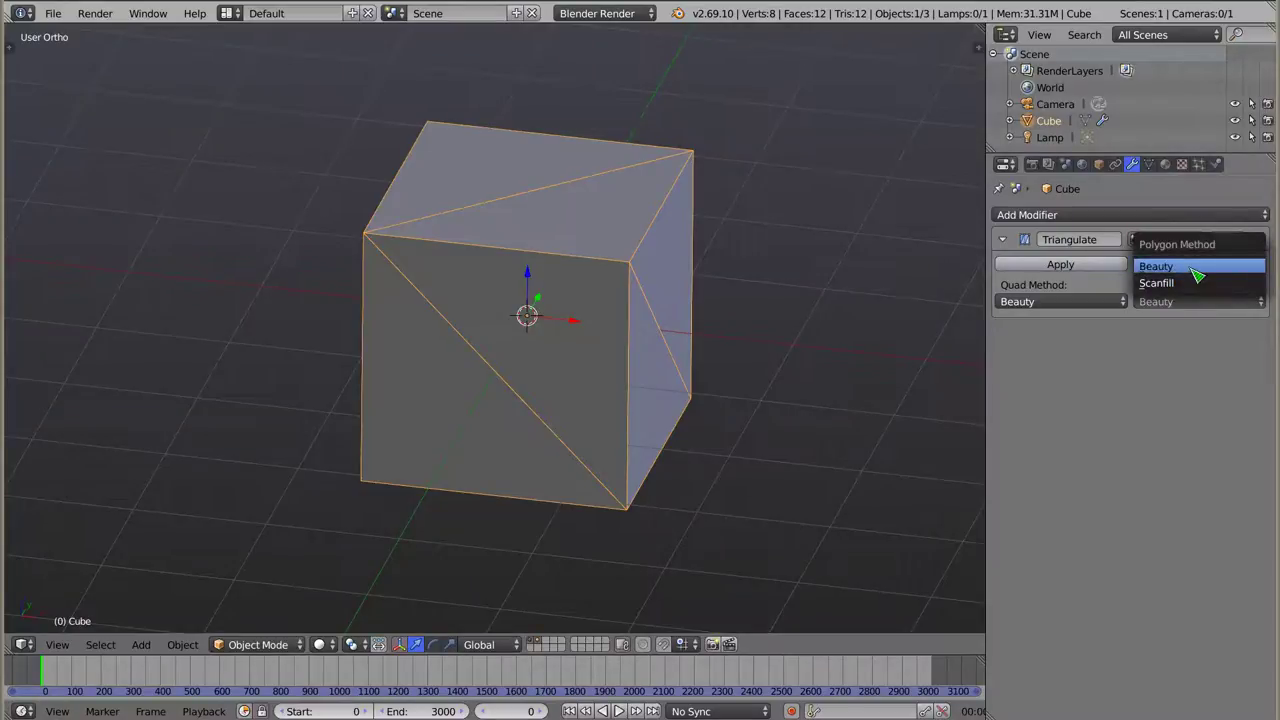
click(1185, 283)
click(1188, 301)
click(1169, 266)
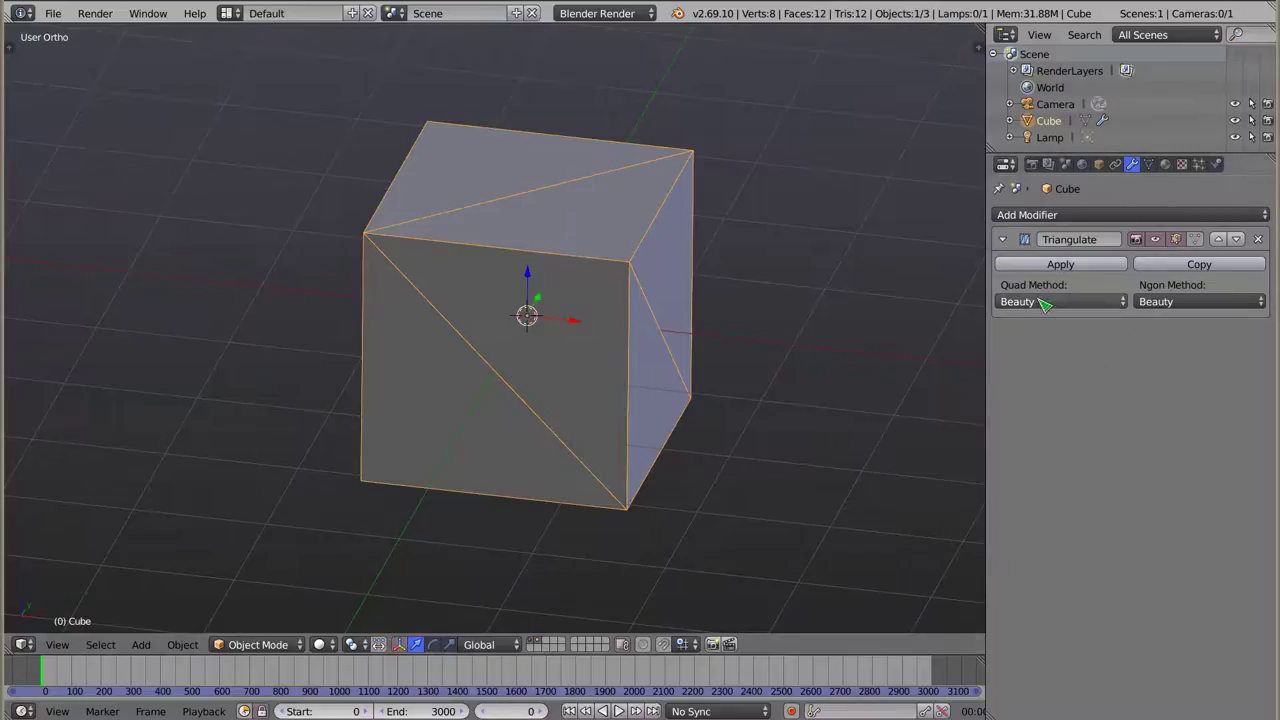
- Remove the Triangulate modifier and subdivide the cube's mesh twice into 96 faces
click(1259, 240)
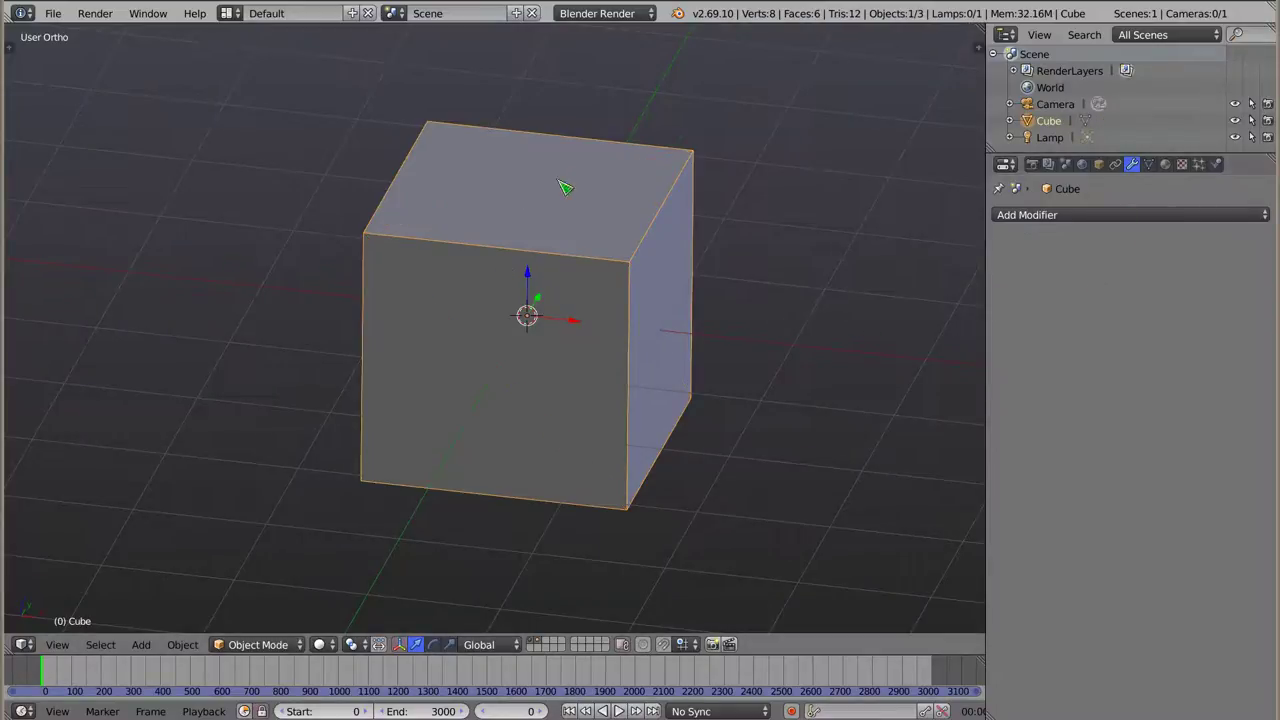
middle_drag(641, 354, 569, 332)
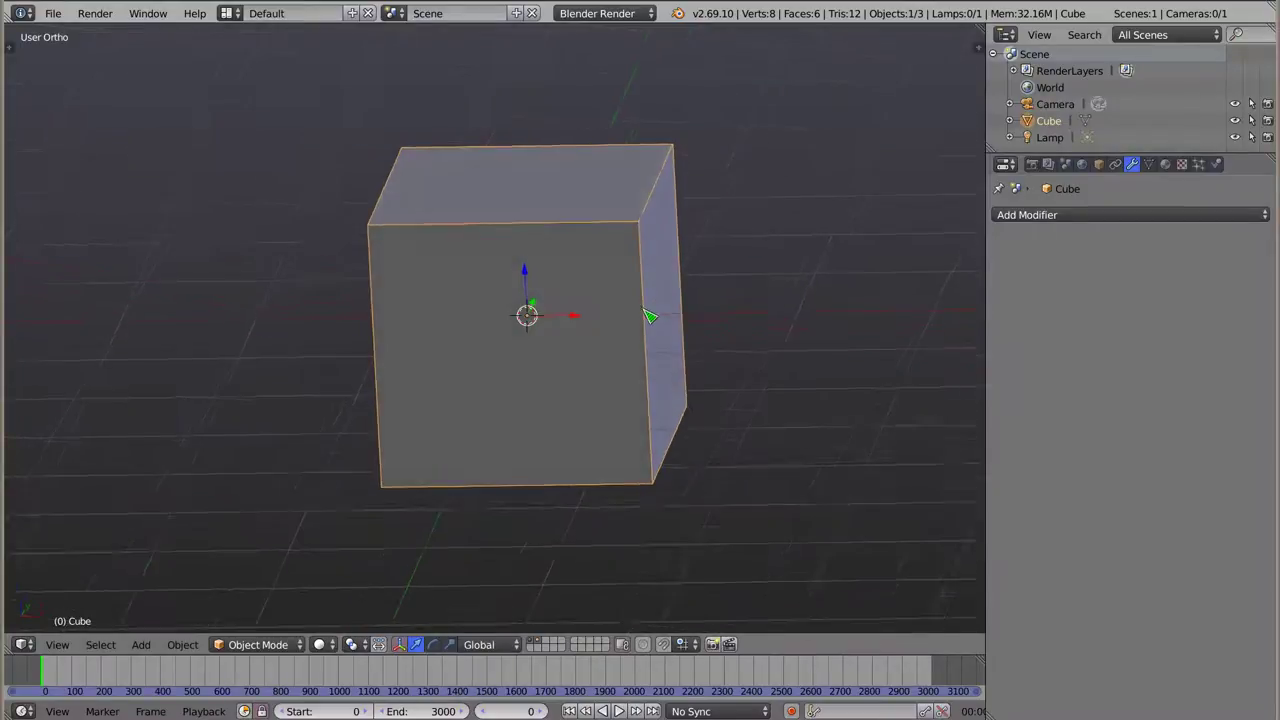
key(Tab)
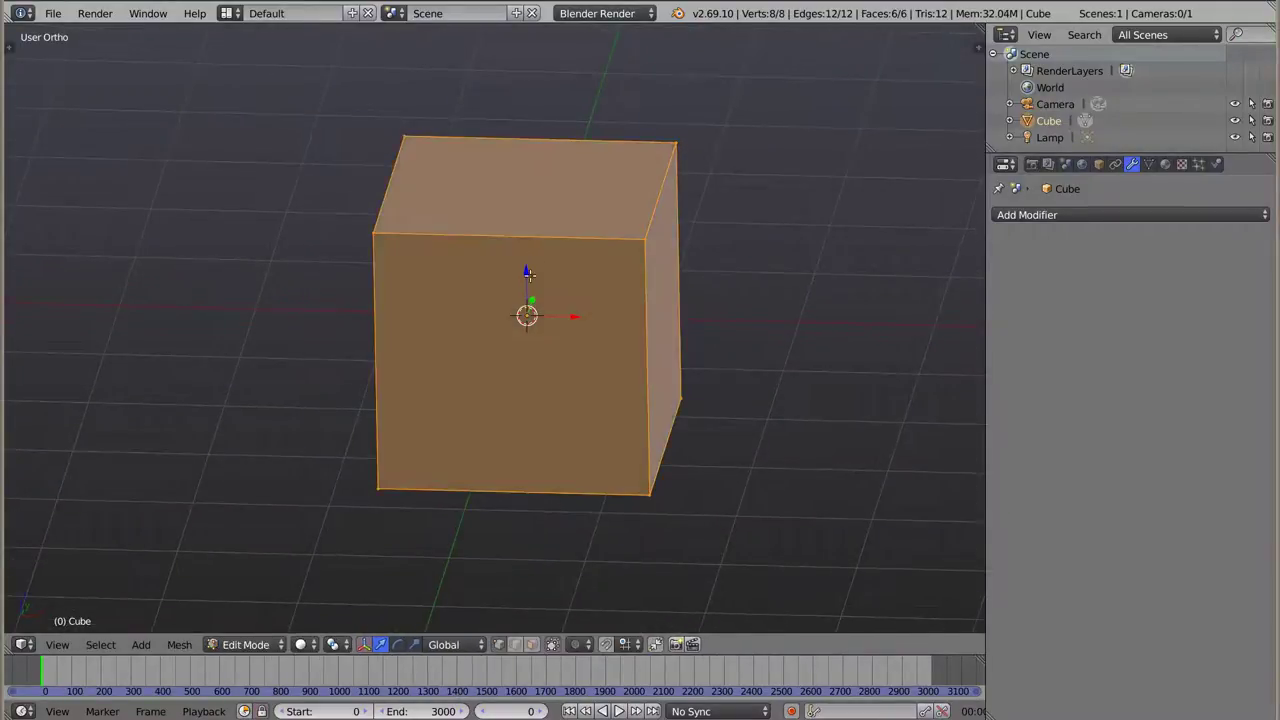
key(w)
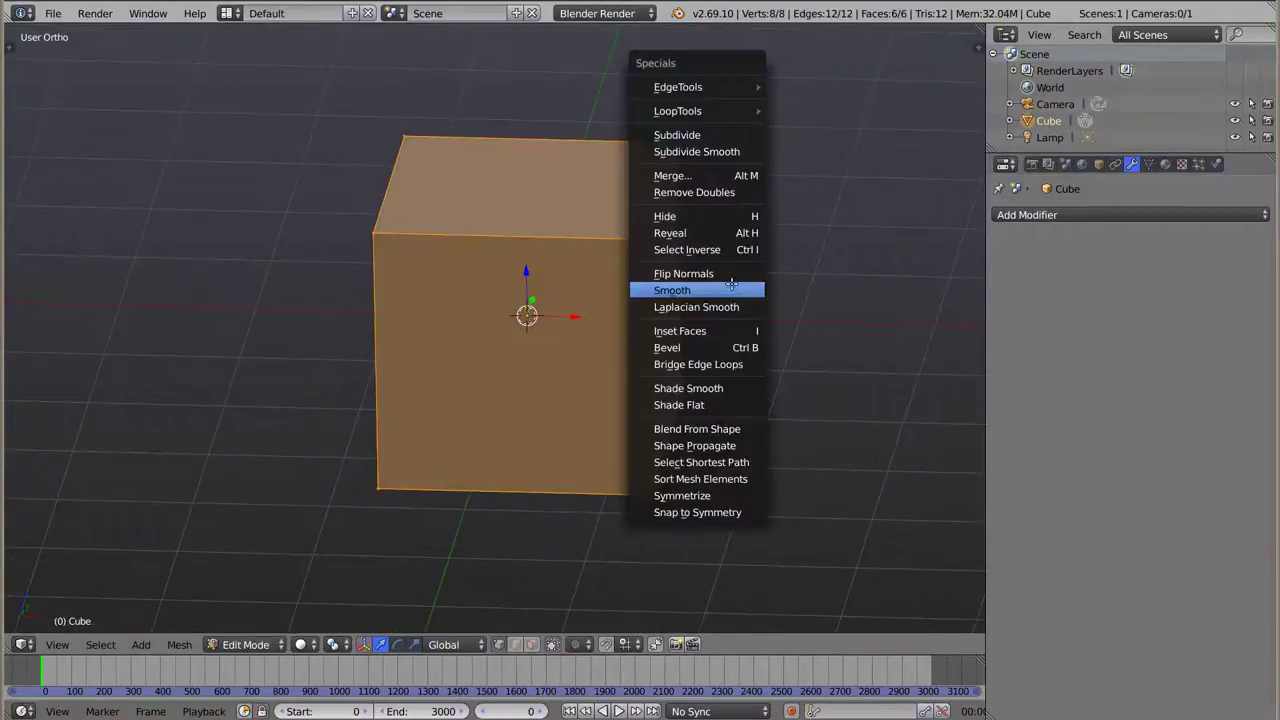
click(693, 137)
key(w)
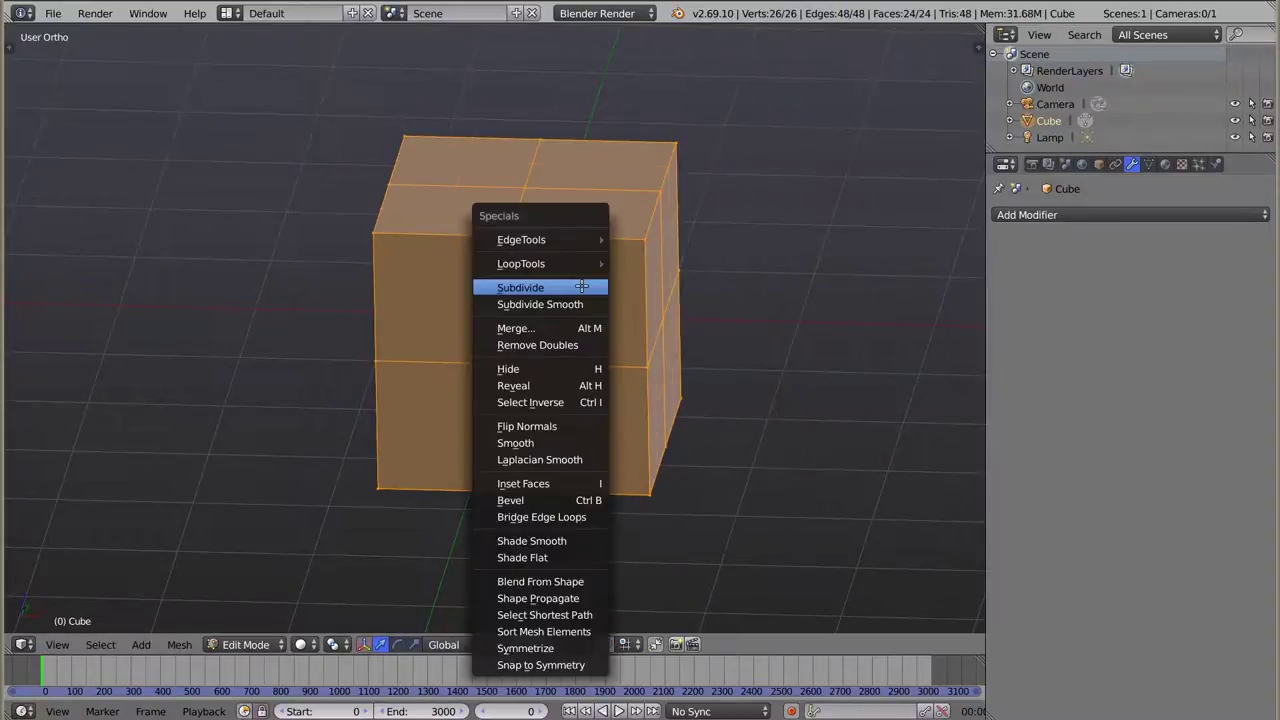
click(581, 286)
- Switch to face selection mode and select every face of the cube
right_click(508, 375)
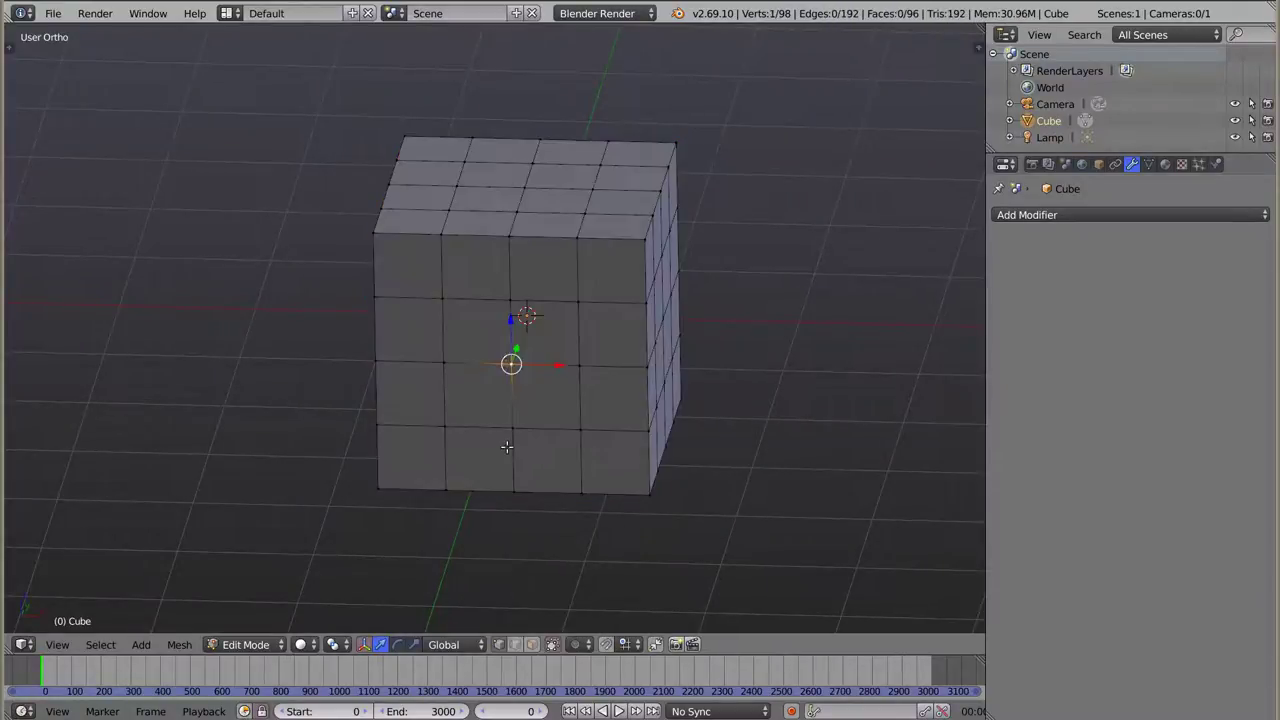
mouse_move(511, 338)
middle_down()
mouse_move(535, 362)
mouse_move(512, 344)
middle_up()
key(ctrl+Tab)
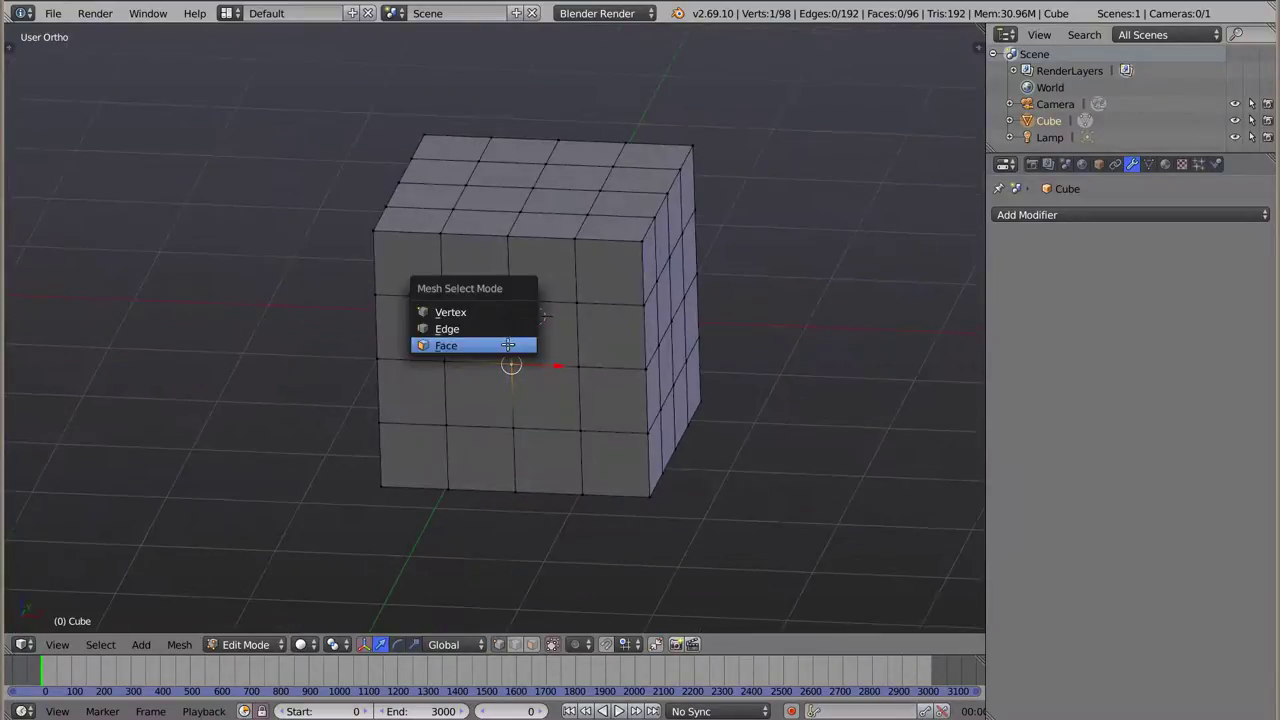
click(508, 345)
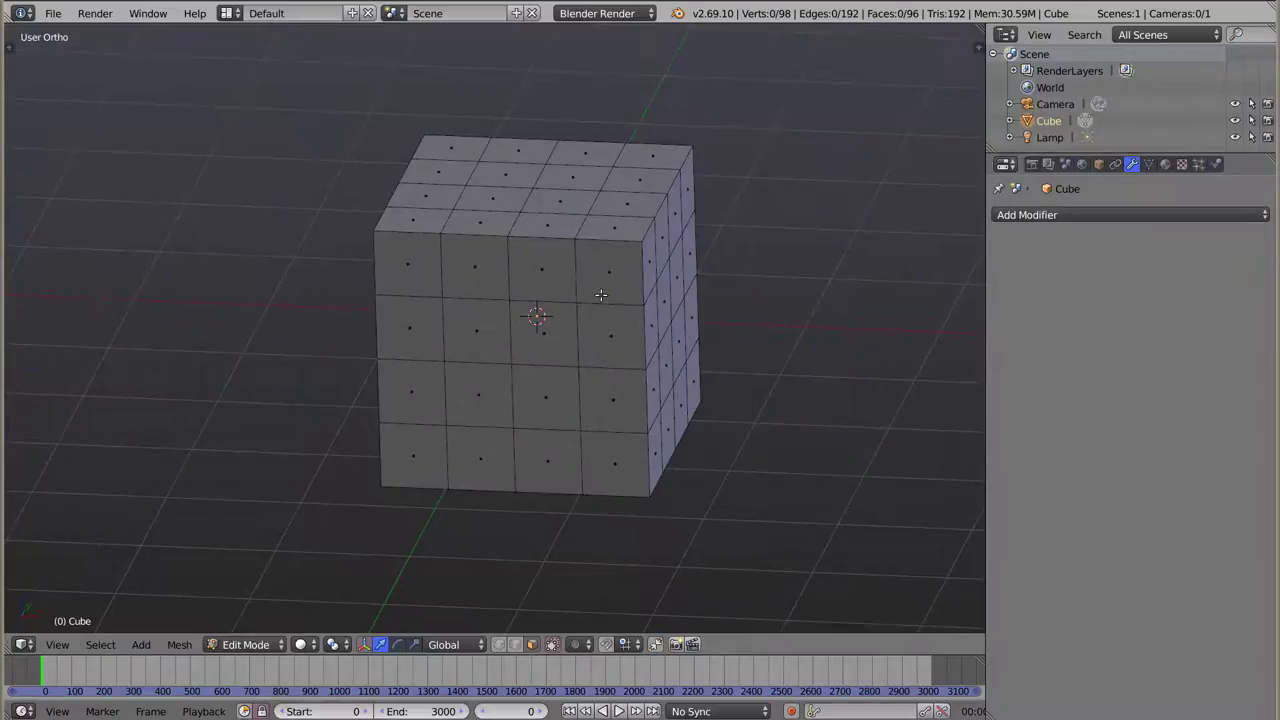
key(a)
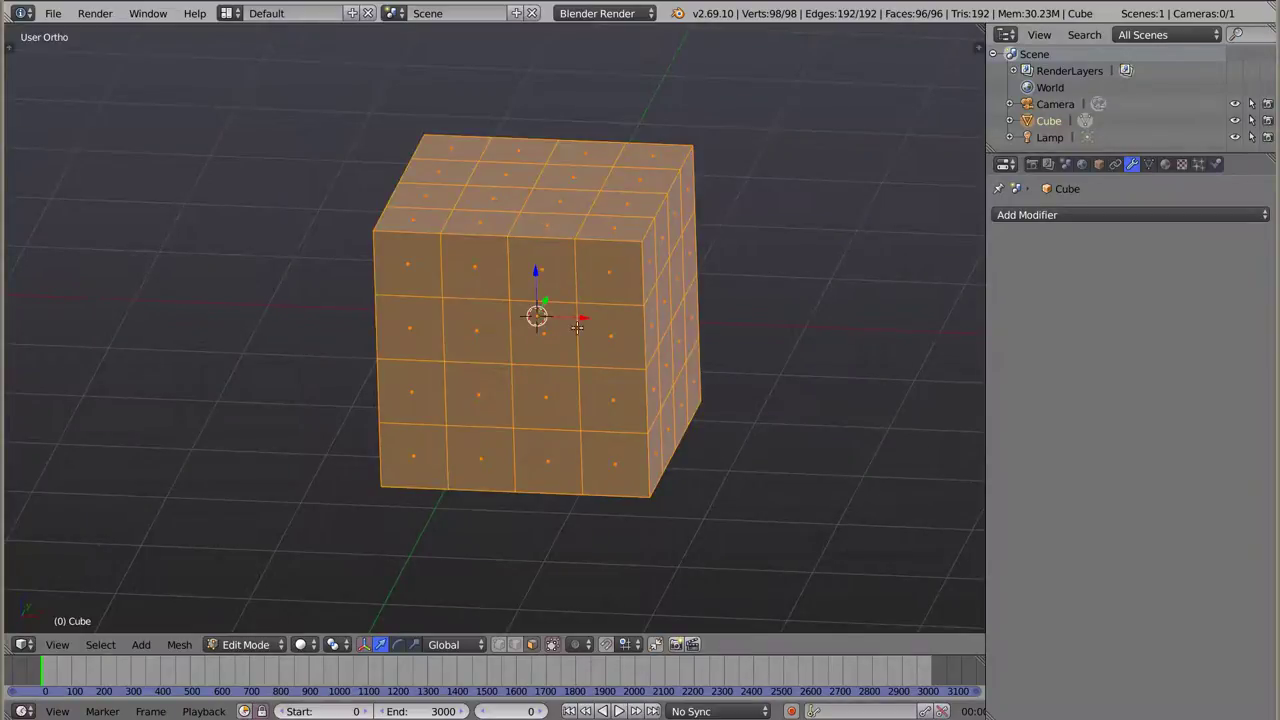
- Deselect the outer face loops so only the central 2×2 faces per side remain (24/96)
alt+shift+right_click(613, 234)
alt+shift+right_click(406, 236)
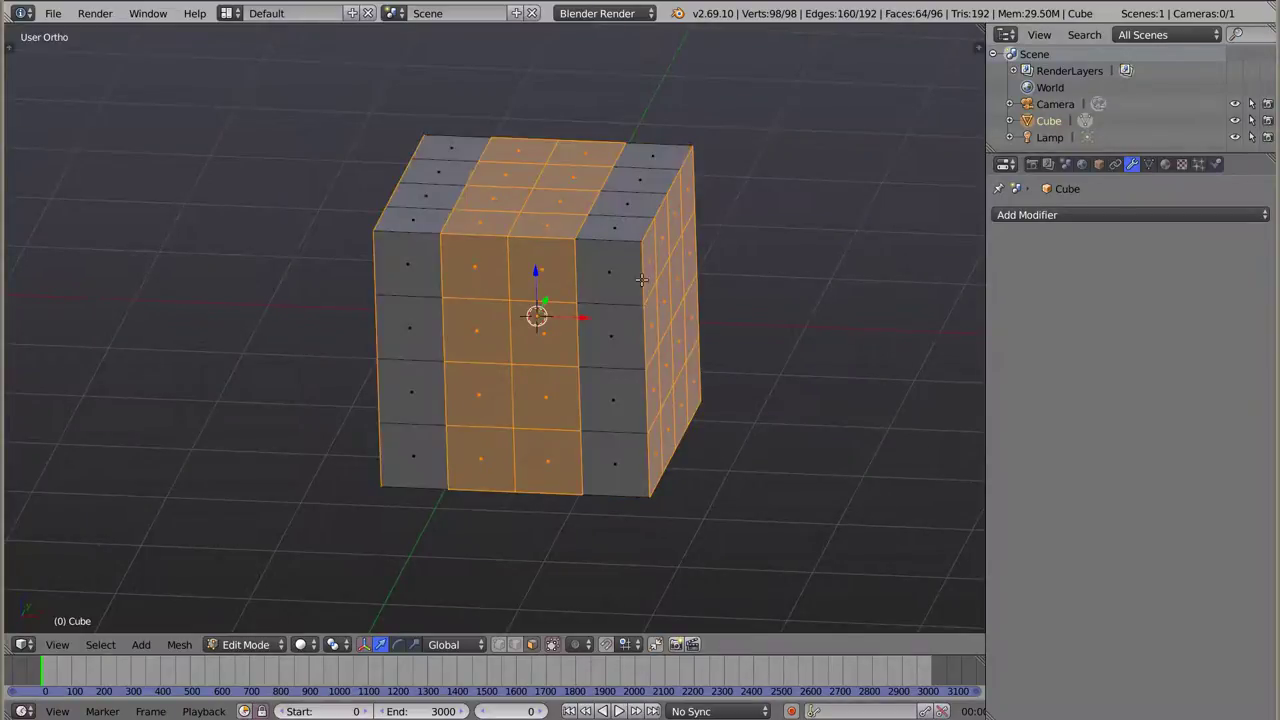
alt+shift+right_click(638, 269)
alt+shift+right_click(650, 475)
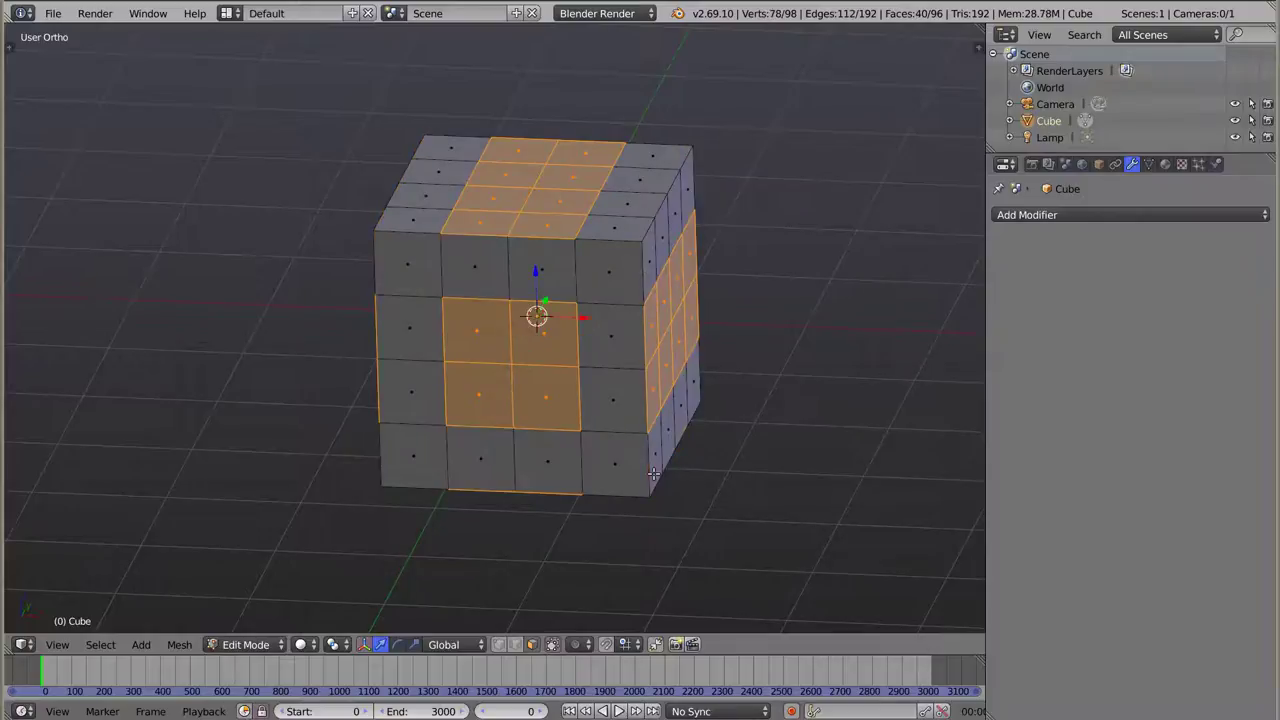
alt+shift+right_click(646, 229)
alt+shift+right_click(689, 160)
alt+shift+right_click(686, 163)
- Try scaling the selected face patches, then cancel the scale
mouse_move(438, 331)
middle_down()
mouse_move(777, 366)
mouse_move(829, 286)
mouse_move(600, 91)
mouse_move(943, 143)
mouse_move(413, 318)
mouse_move(541, 369)
middle_up()
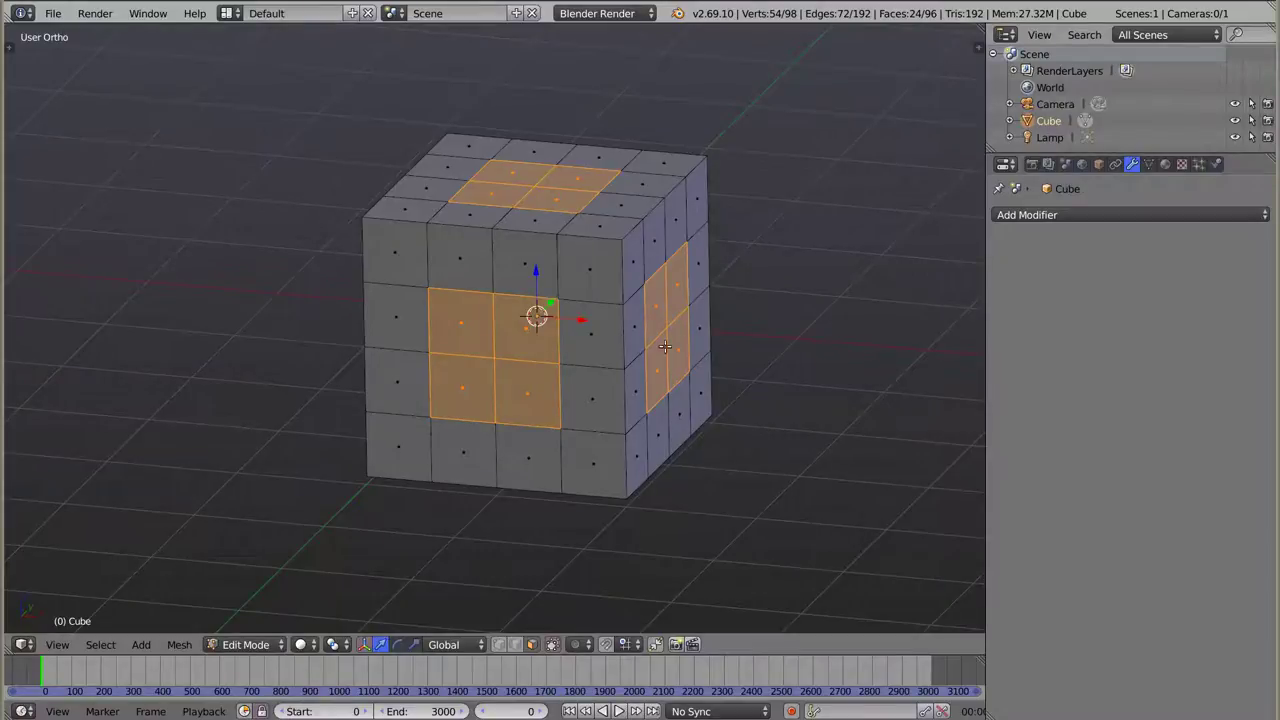
key(s)
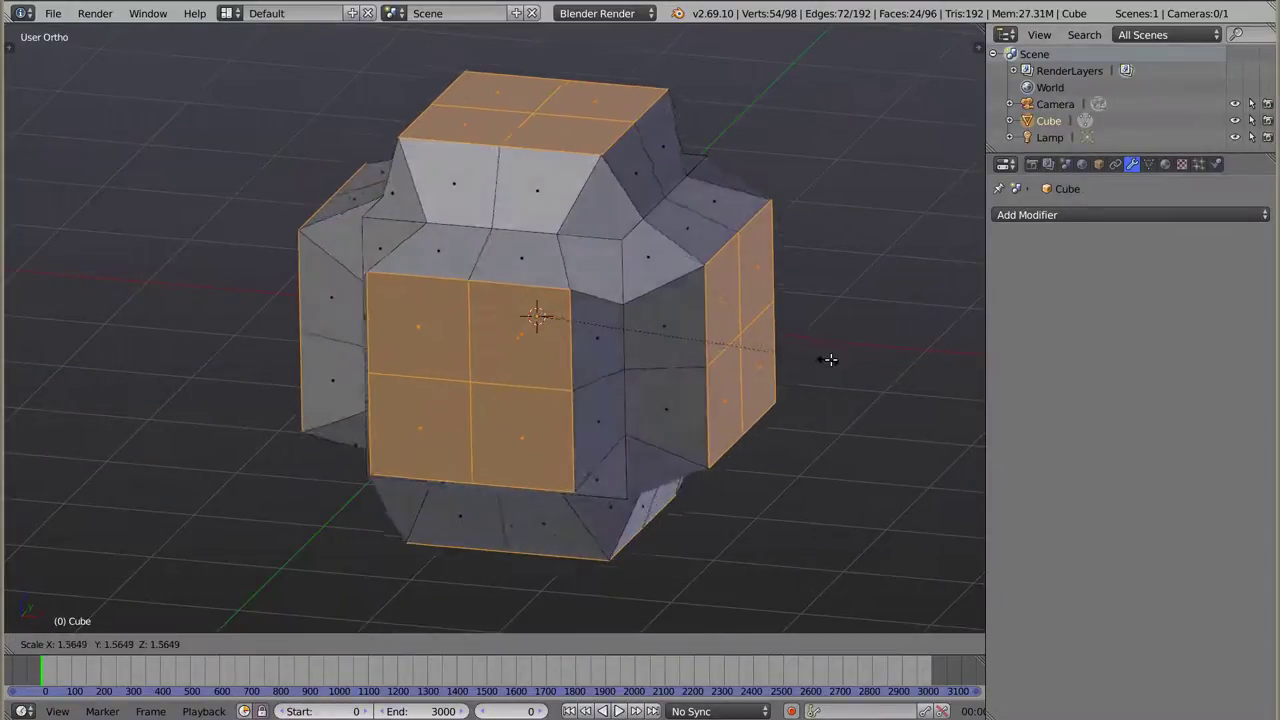
key(Escape)
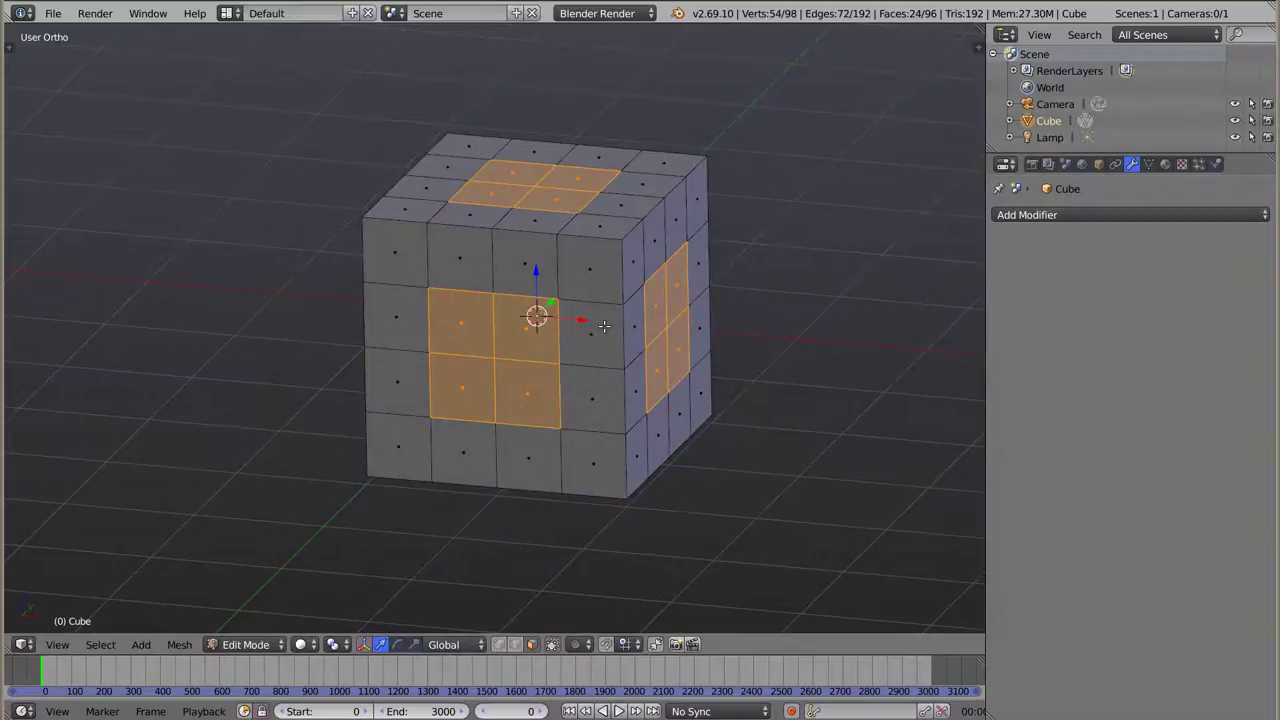
shift+middle_drag(589, 326, 511, 316)
- Shrink/Fatten the selected faces outward by 0.4582 and return to Object Mode
key(alt+s)
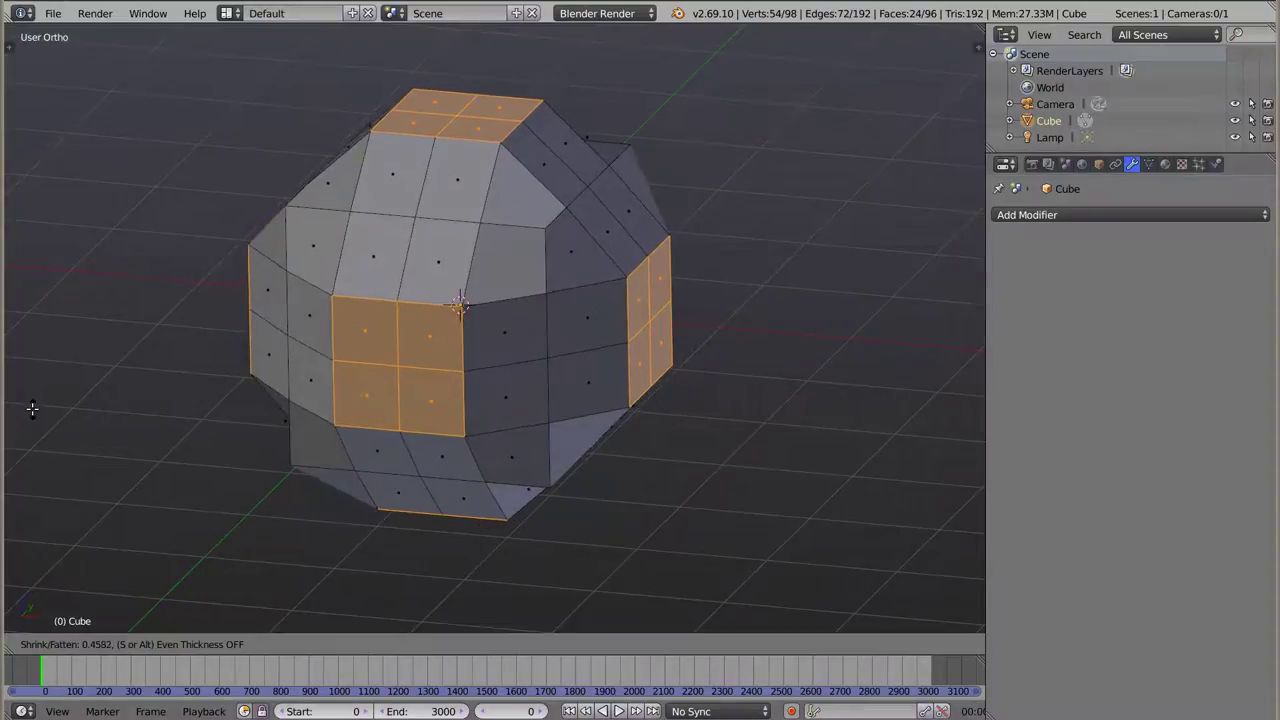
click(30, 422)
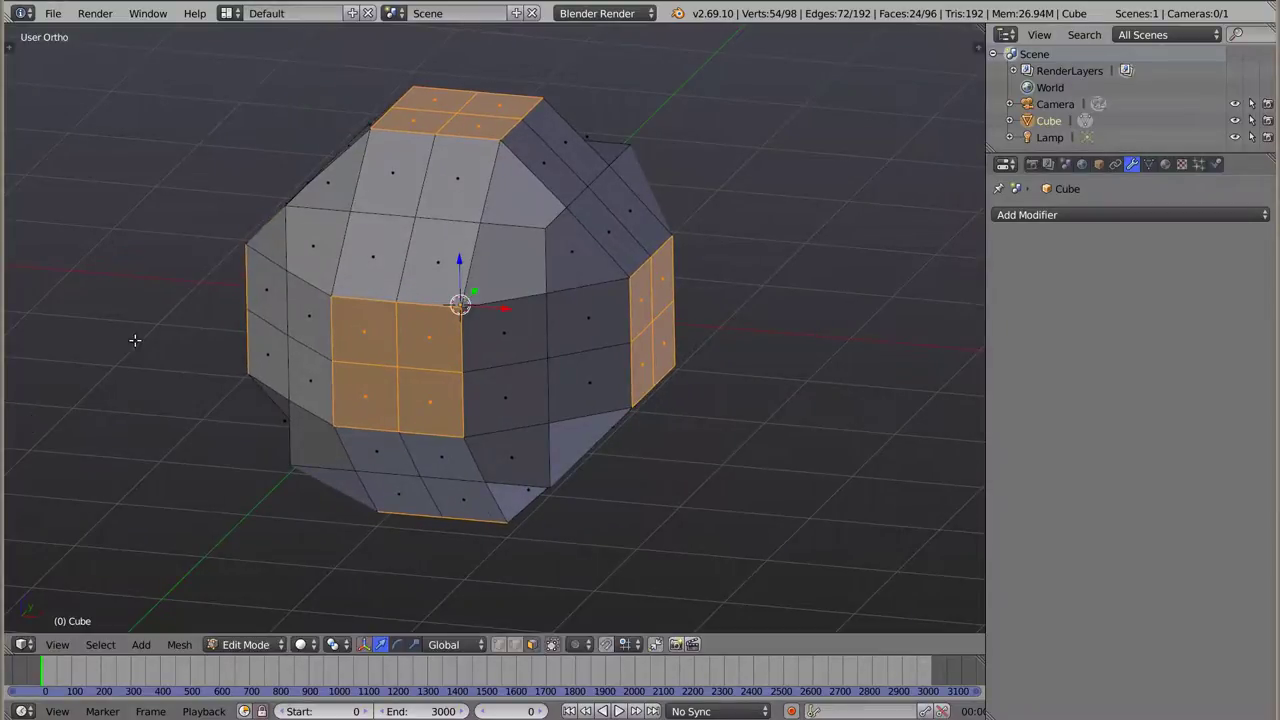
mouse_move(393, 376)
middle_down()
mouse_move(538, 407)
mouse_move(528, 366)
mouse_move(608, 357)
mouse_move(522, 271)
mouse_move(398, 427)
mouse_move(597, 529)
mouse_move(669, 345)
mouse_move(520, 326)
mouse_move(363, 214)
middle_up()
key(Tab)
mouse_move(484, 278)
middle_down()
mouse_move(580, 354)
mouse_move(736, 341)
mouse_move(651, 209)
middle_up()
scroll(537, 270, up, 5)
mouse_move(537, 271)
middle_down()
mouse_move(511, 270)
mouse_move(496, 348)
mouse_move(374, 154)
middle_up()
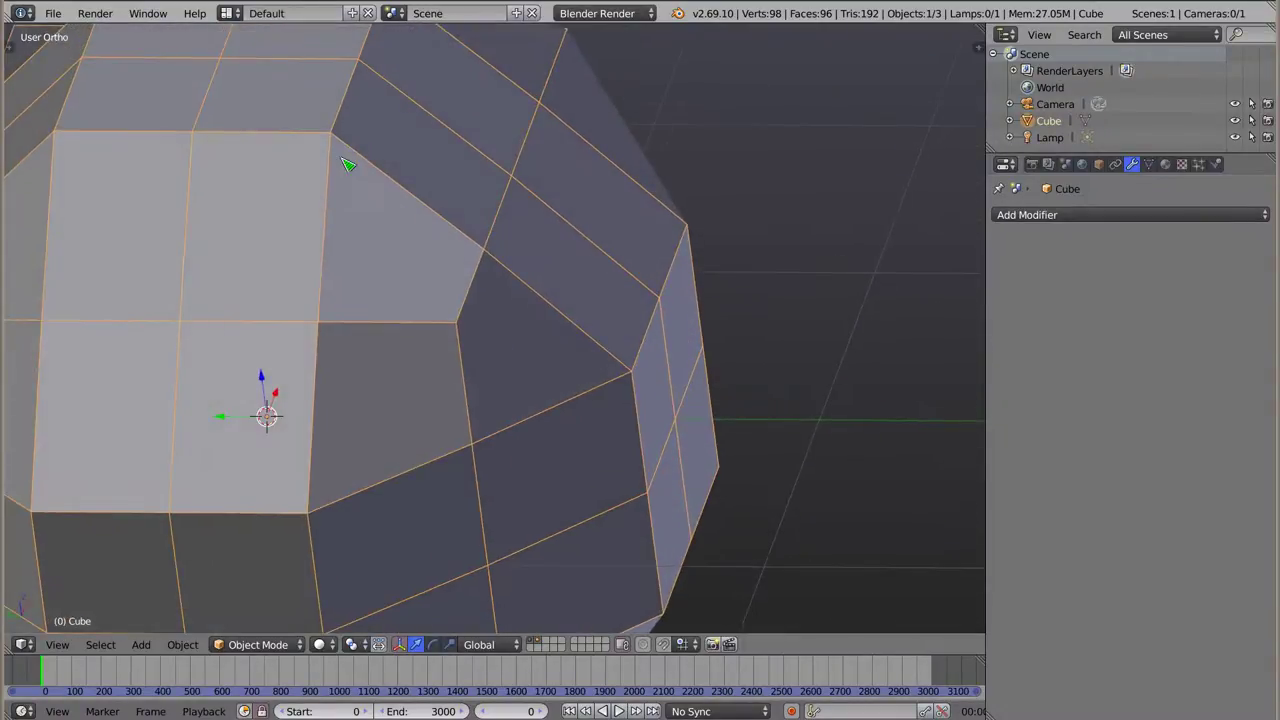
drag(449, 278, 388, 196)
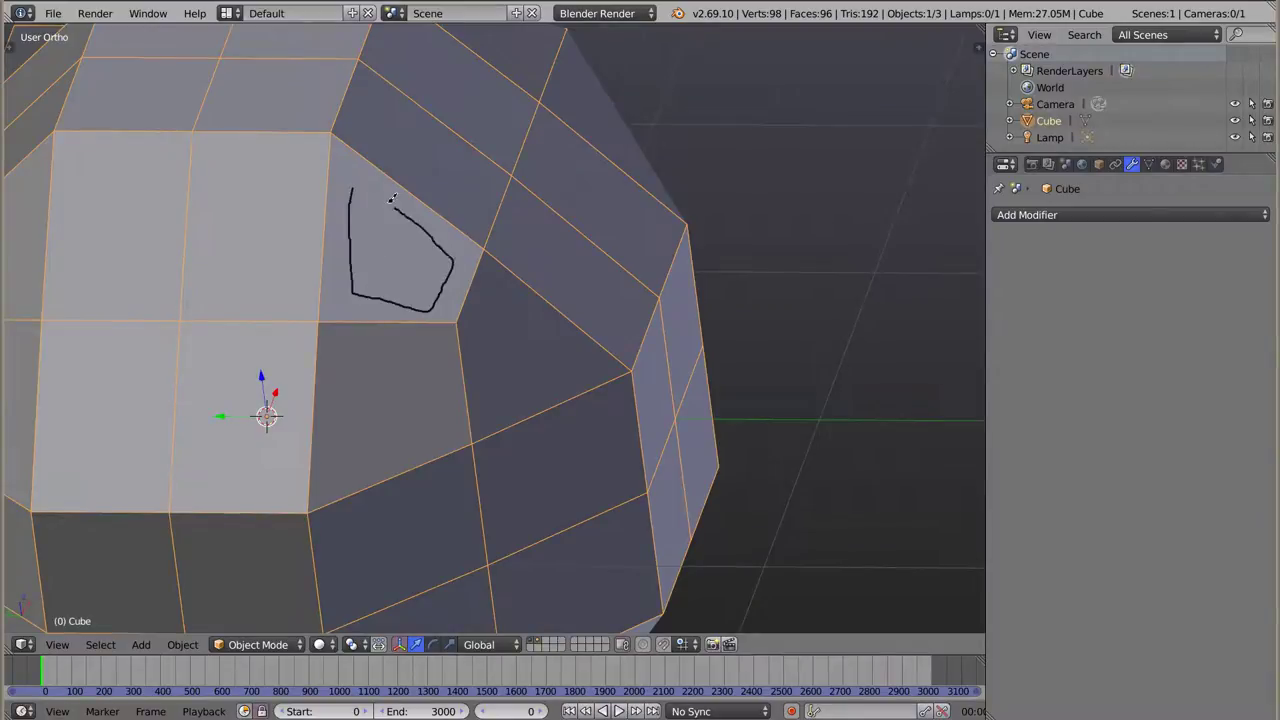
mouse_move(437, 371)
middle_down()
mouse_move(531, 360)
mouse_move(613, 279)
mouse_move(580, 304)
middle_up()
mouse_move(325, 240)
right_down()
mouse_move(356, 320)
mouse_move(294, 260)
mouse_move(300, 215)
right_up()
mouse_move(580, 277)
middle_down()
mouse_move(537, 374)
mouse_move(480, 406)
mouse_move(330, 421)
middle_up()
mouse_move(350, 324)
middle_down()
mouse_move(466, 283)
mouse_move(472, 262)
middle_up()
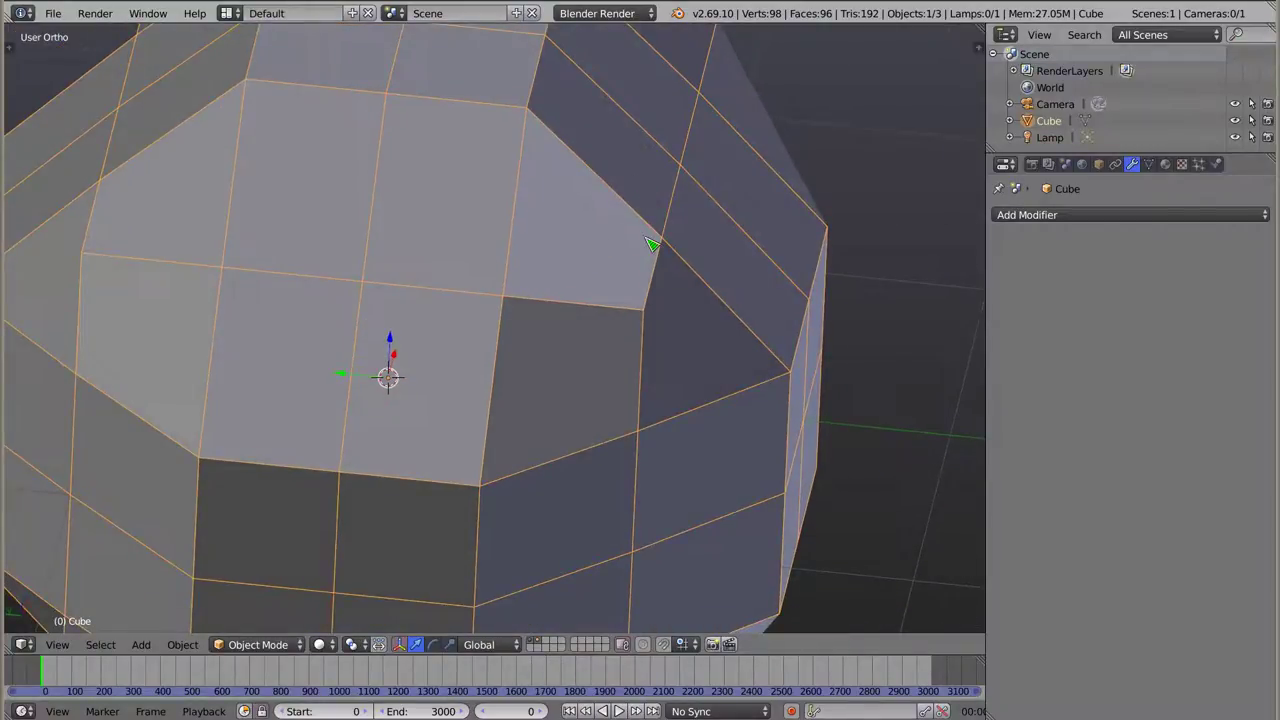
key(Tab)
- Triangulate the slanted corner quad with Ctrl+T, bringing the mesh to 97 faces
right_click(566, 227)
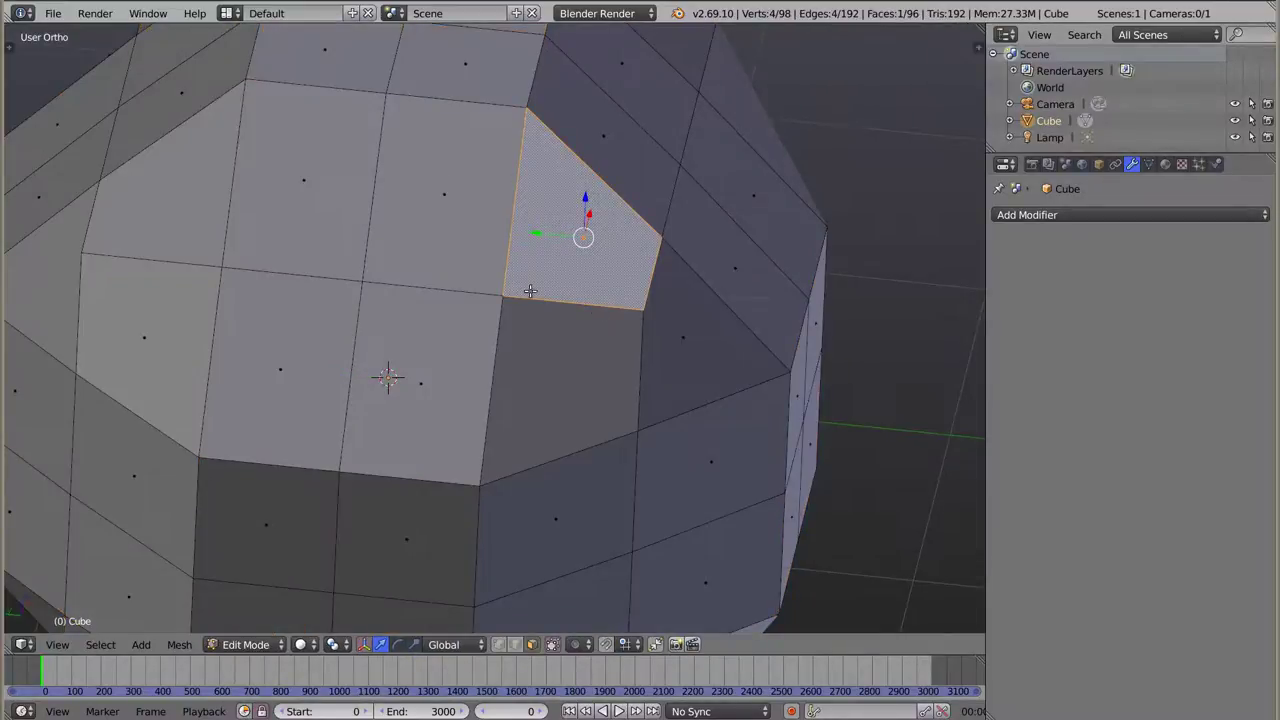
key(ctrl+t)
mouse_move(613, 269)
middle_down()
mouse_move(646, 354)
mouse_move(661, 350)
middle_up()
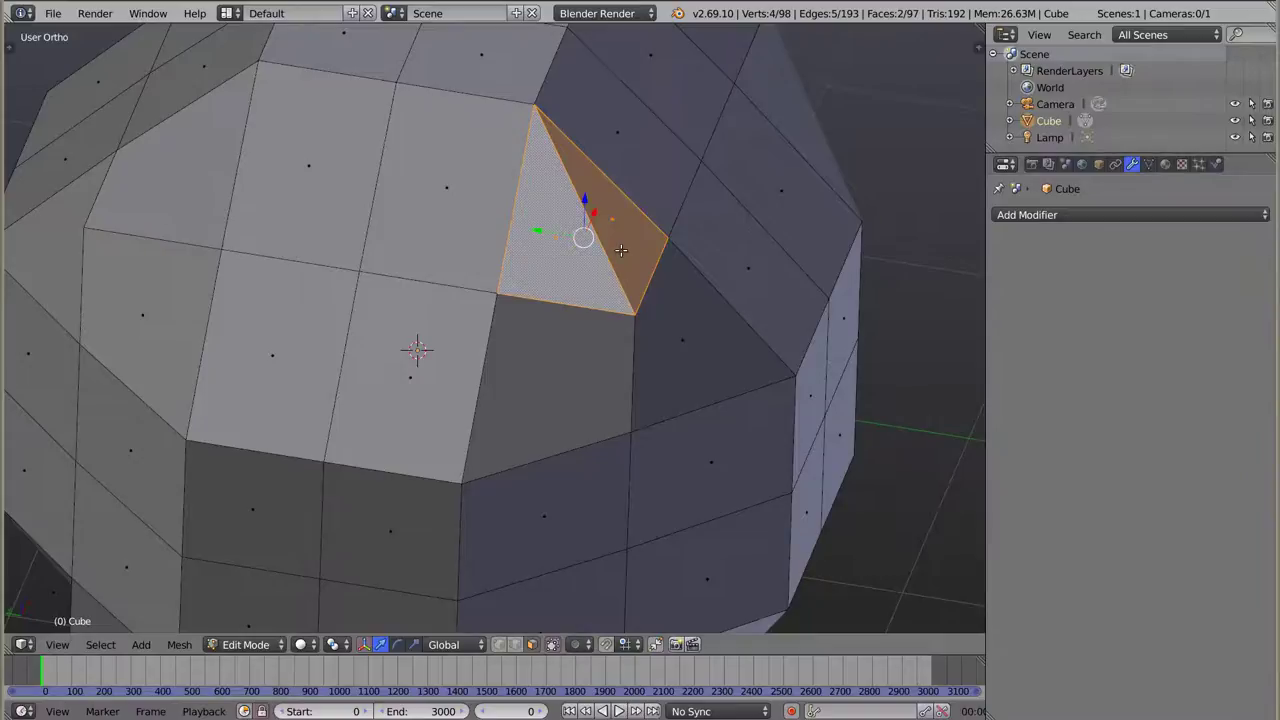
key(ctrl+e)
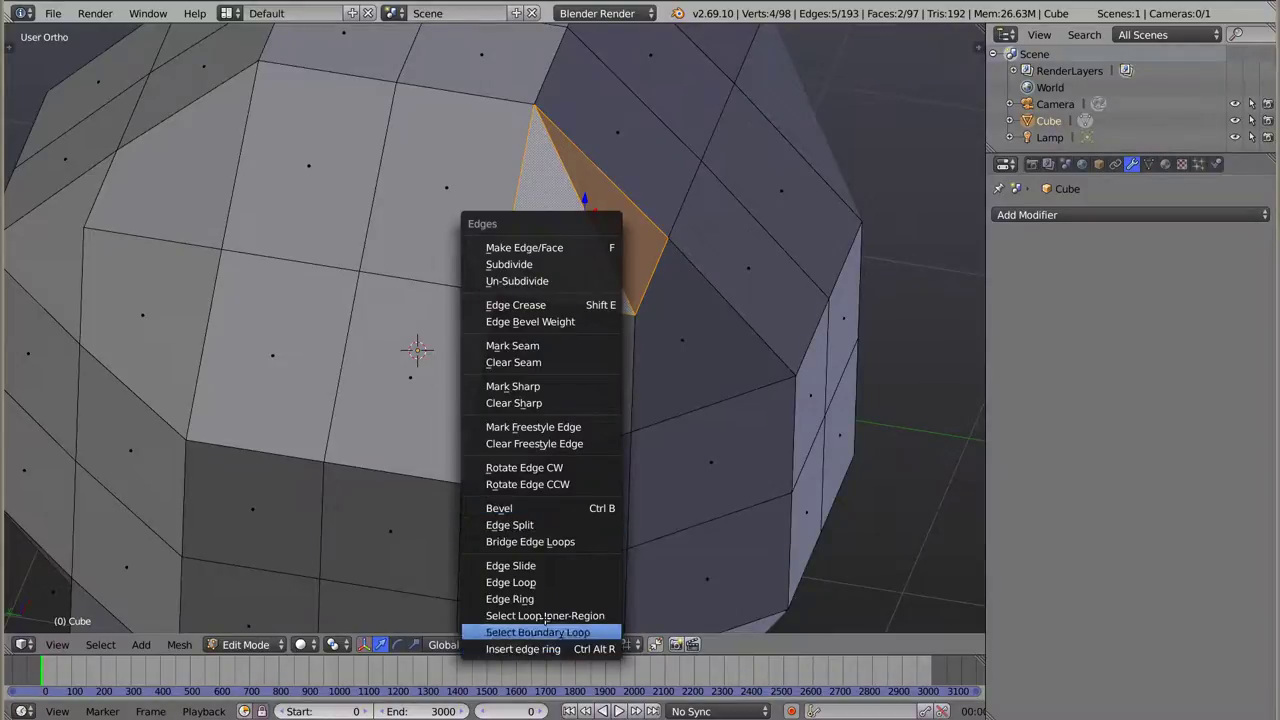
- Rotate the diagonal edge between the two corner triangles clockwise, twice
click(543, 468)
mouse_move(585, 205)
middle_down()
mouse_move(671, 220)
mouse_move(477, 270)
mouse_move(519, 270)
middle_up()
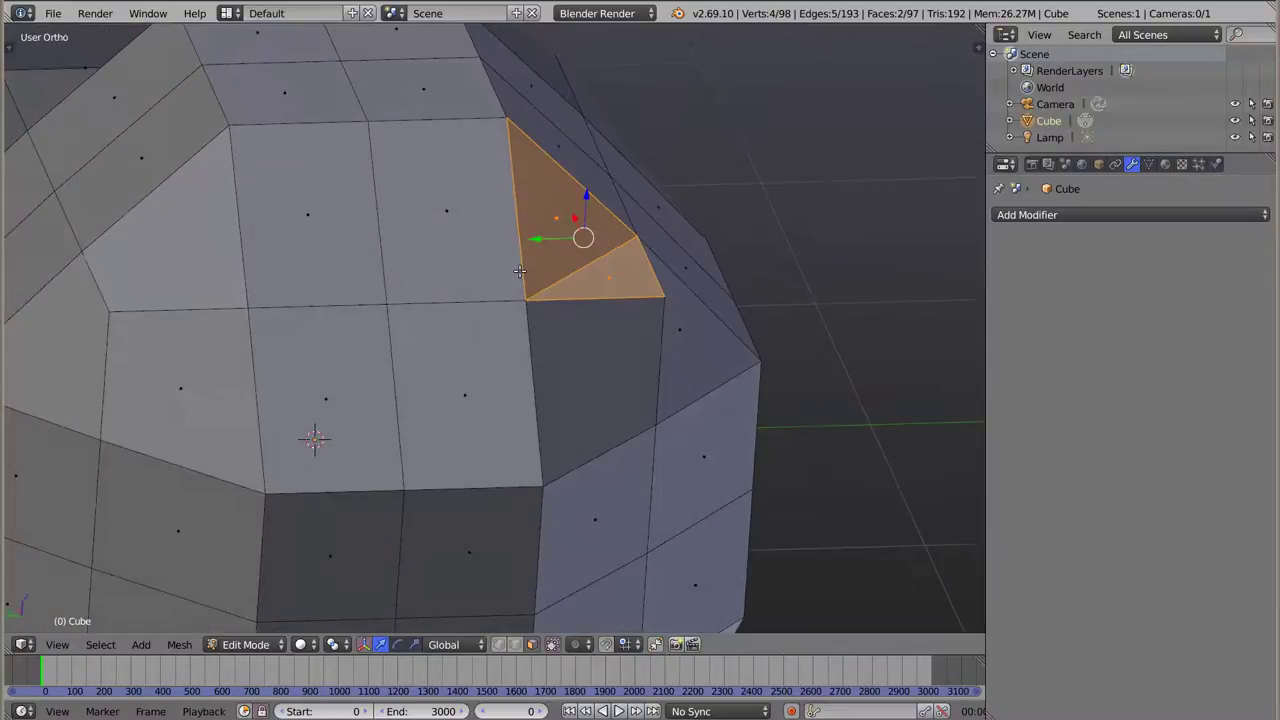
key(ctrl+e)
click(510, 273)
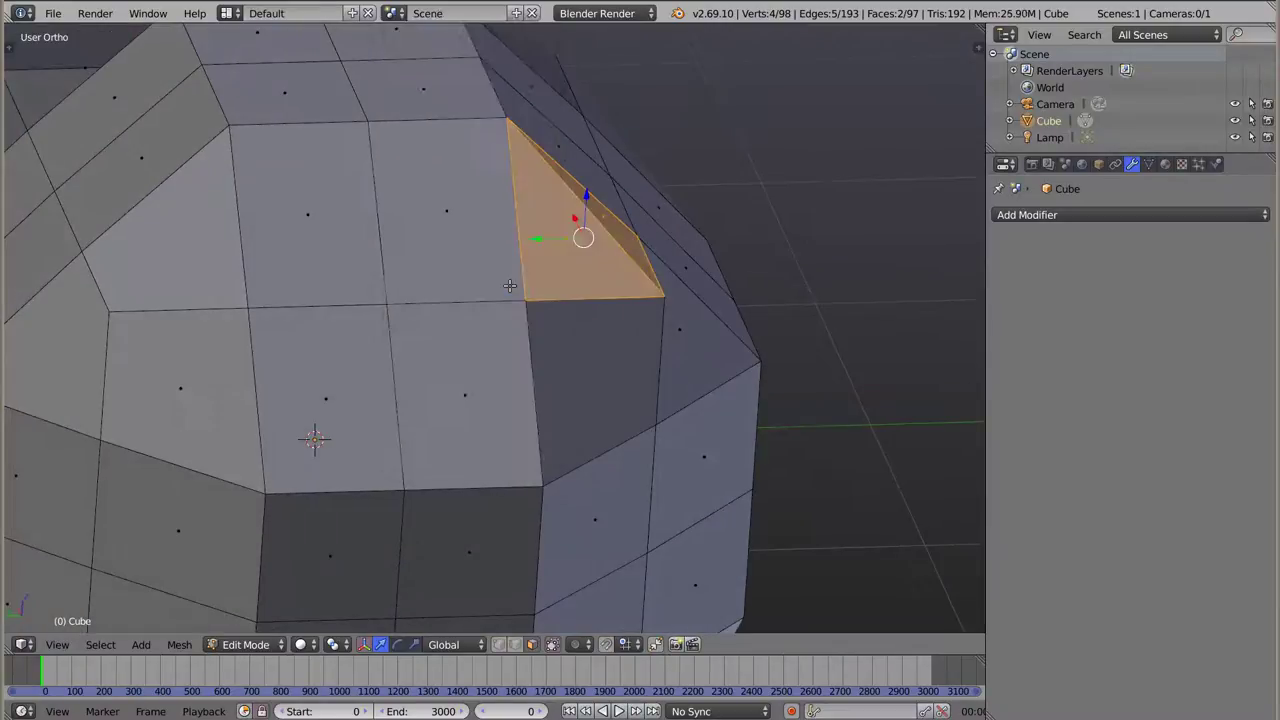
scroll(510, 286, down, 2)
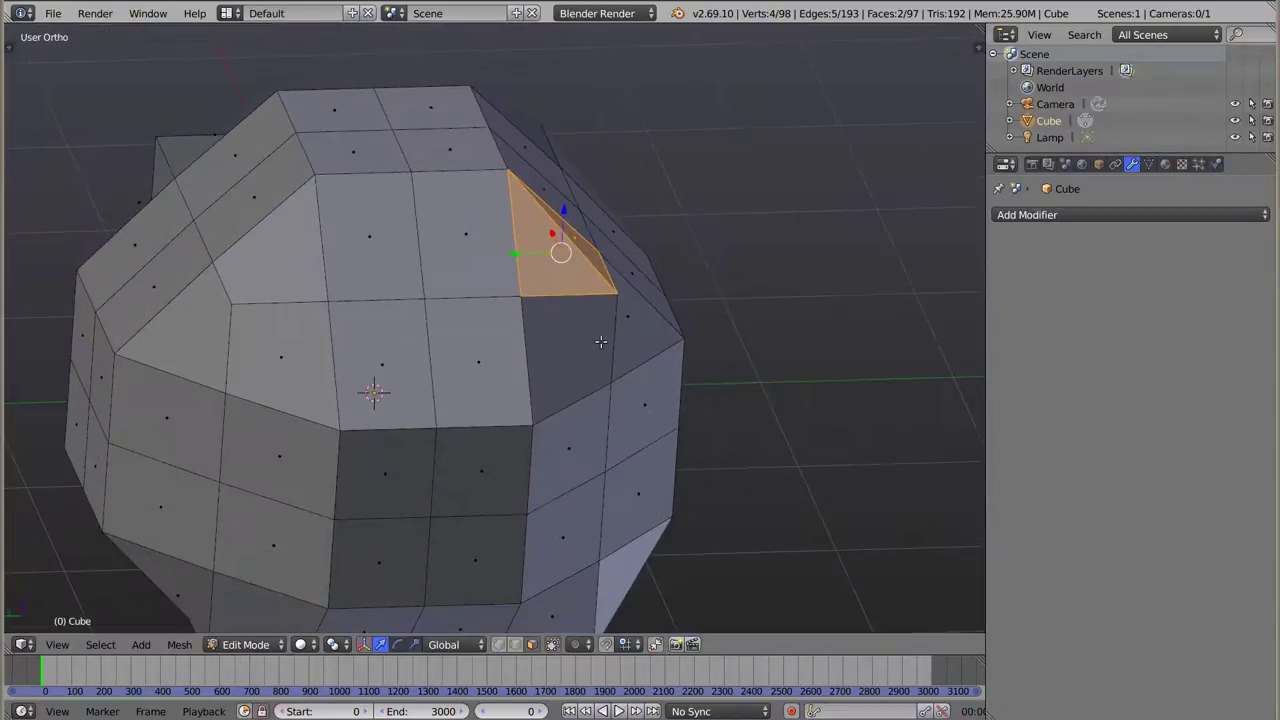
middle_drag(600, 342, 492, 335)
- Select the faces neighbouring the split corner one by one to inspect them
right_click(572, 358)
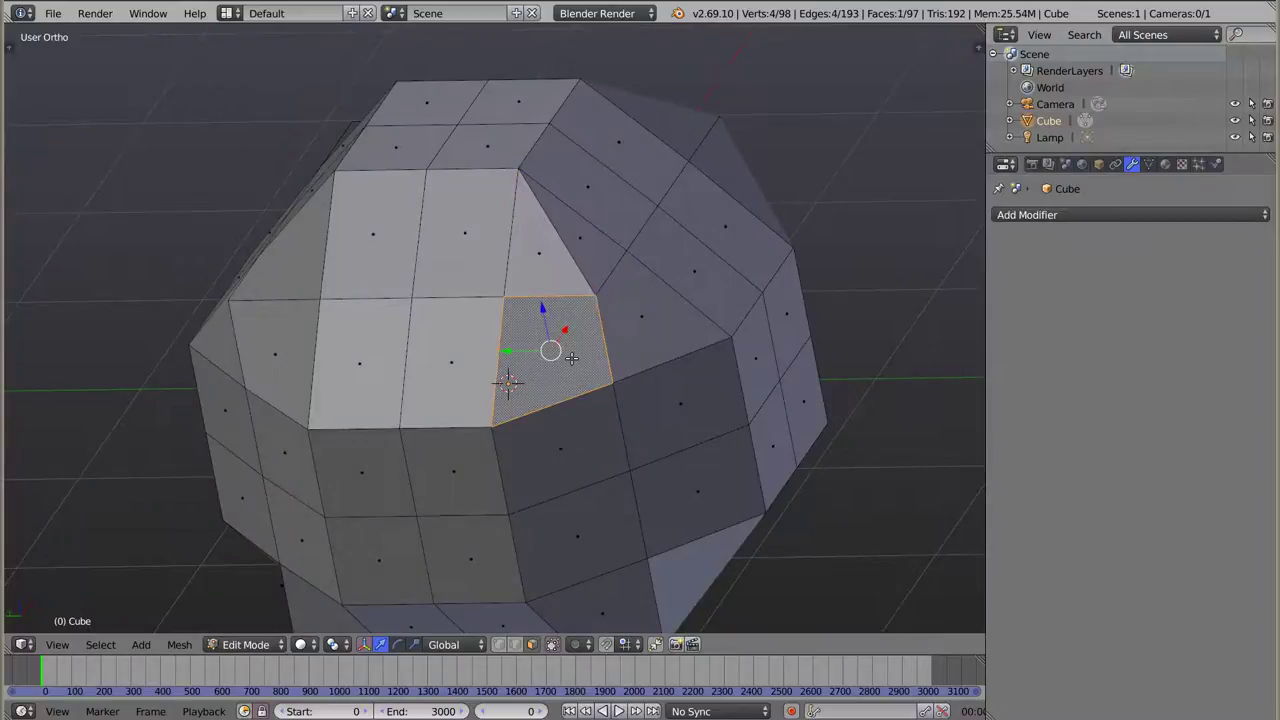
right_click(634, 321)
middle_drag(301, 366, 390, 372)
right_click(380, 358)
right_click(307, 346)
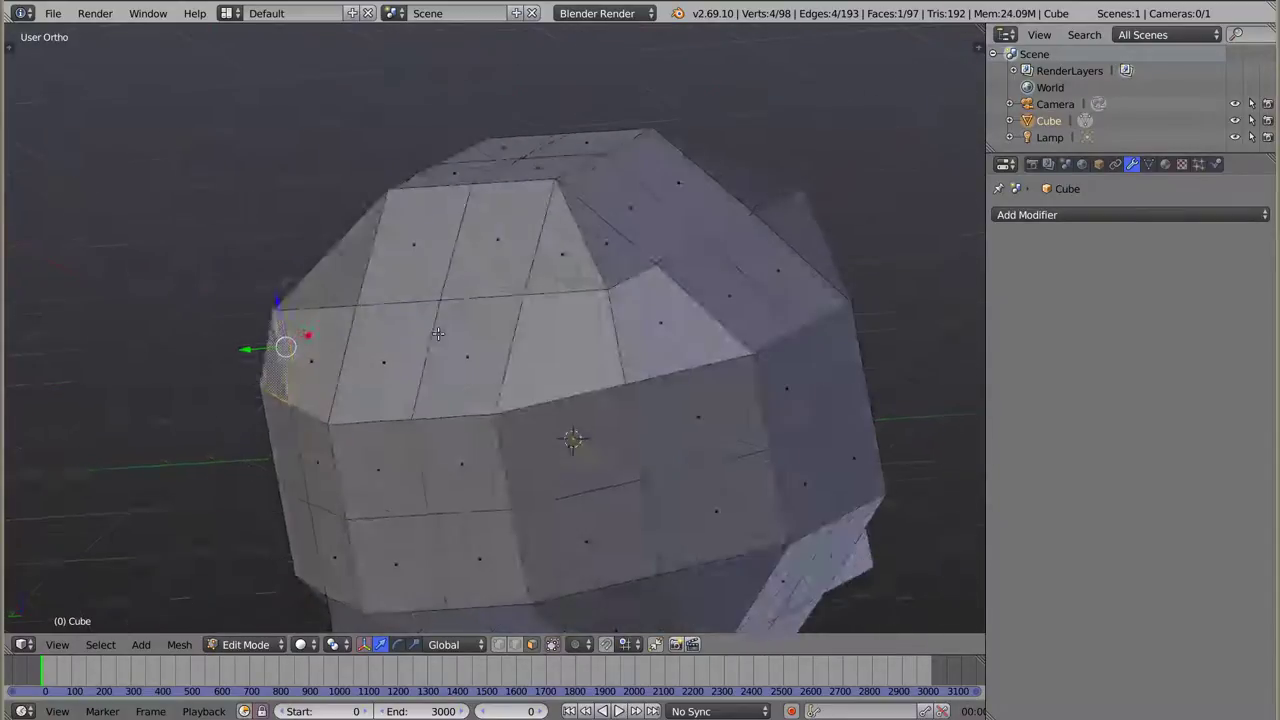
middle_drag(632, 339, 552, 288)
right_click(300, 370)
right_click(343, 262)
right_click(603, 300)
right_click(602, 291)
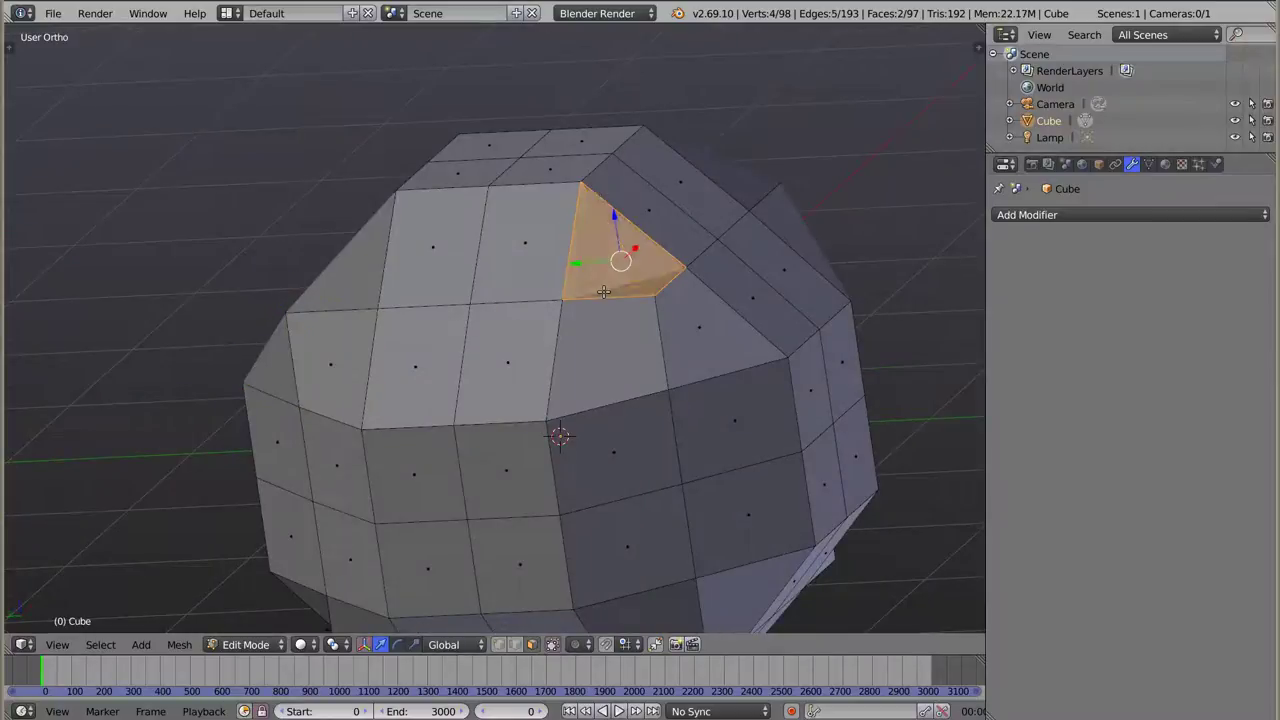
- In Object Mode, add a Triangulate modifier to the faceted mesh, producing 192 triangles
key(Tab)
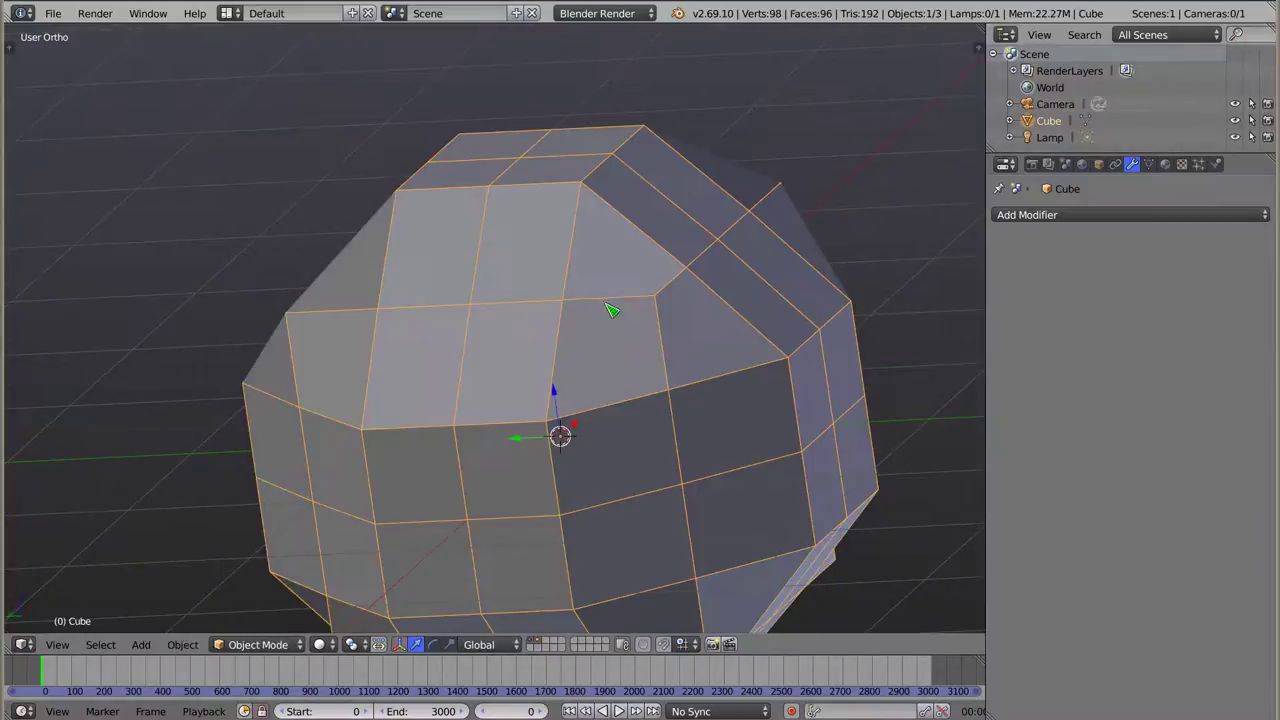
mouse_move(594, 149)
middle_down()
mouse_move(623, 234)
mouse_move(532, 237)
mouse_move(494, 211)
mouse_move(560, 240)
middle_up()
scroll(551, 340, down, 2)
mouse_move(551, 339)
middle_down()
mouse_move(525, 350)
mouse_move(509, 380)
mouse_move(491, 463)
mouse_move(500, 443)
middle_up()
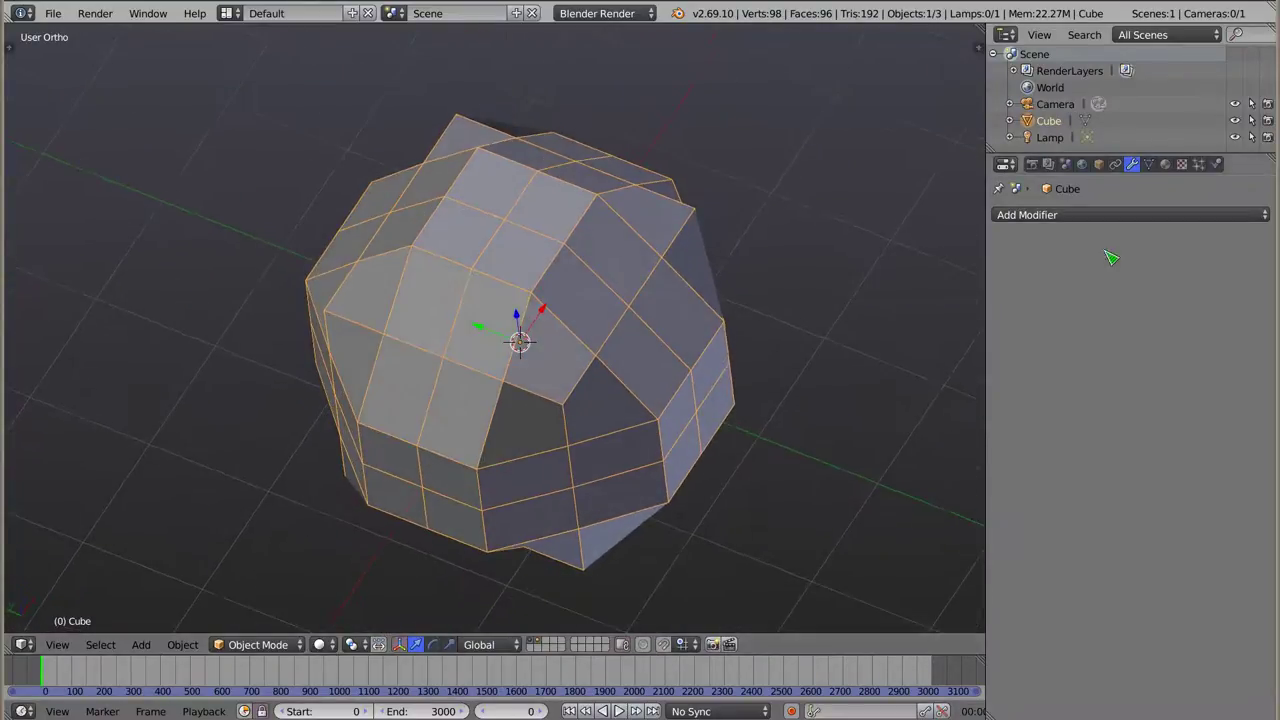
click(1124, 216)
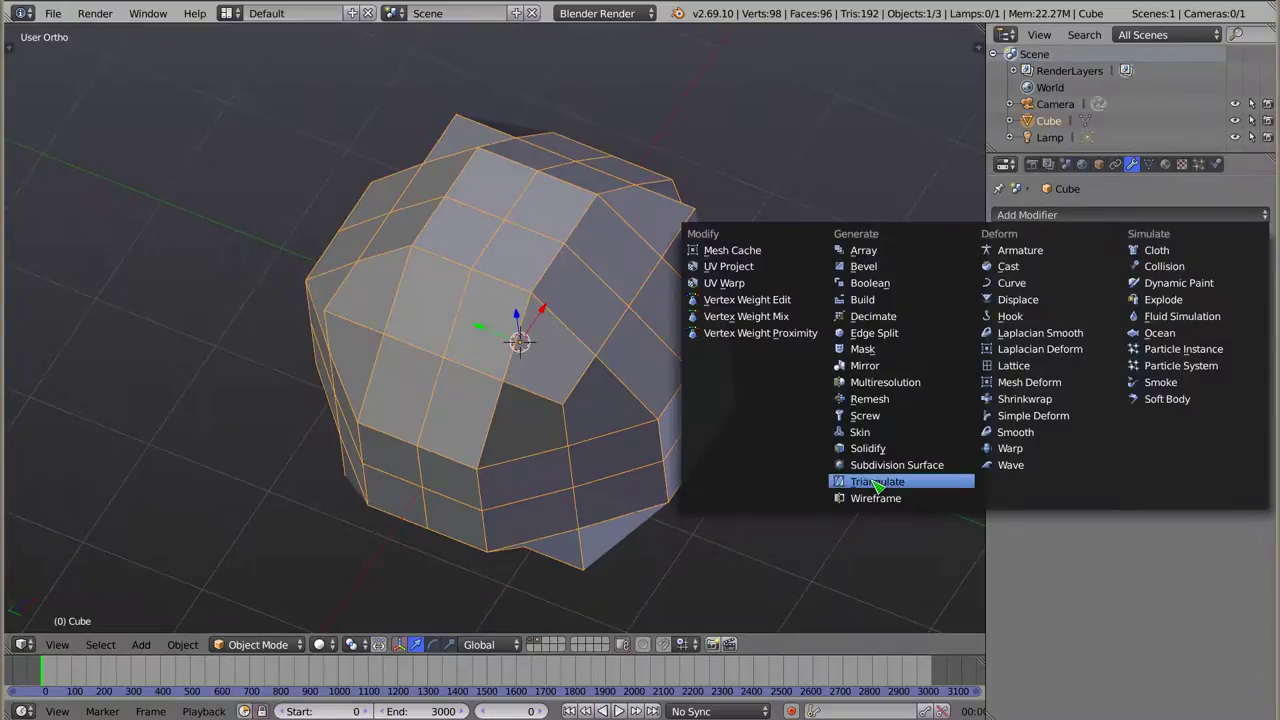
click(868, 482)
mouse_move(545, 458)
middle_down()
mouse_move(629, 423)
mouse_move(693, 466)
mouse_move(674, 500)
mouse_move(436, 525)
mouse_move(400, 371)
mouse_move(466, 328)
mouse_move(594, 362)
mouse_move(481, 368)
mouse_move(631, 276)
middle_up()
mouse_move(546, 301)
middle_down()
mouse_move(600, 357)
mouse_move(668, 337)
mouse_move(714, 300)
mouse_move(693, 277)
mouse_move(702, 218)
middle_up()
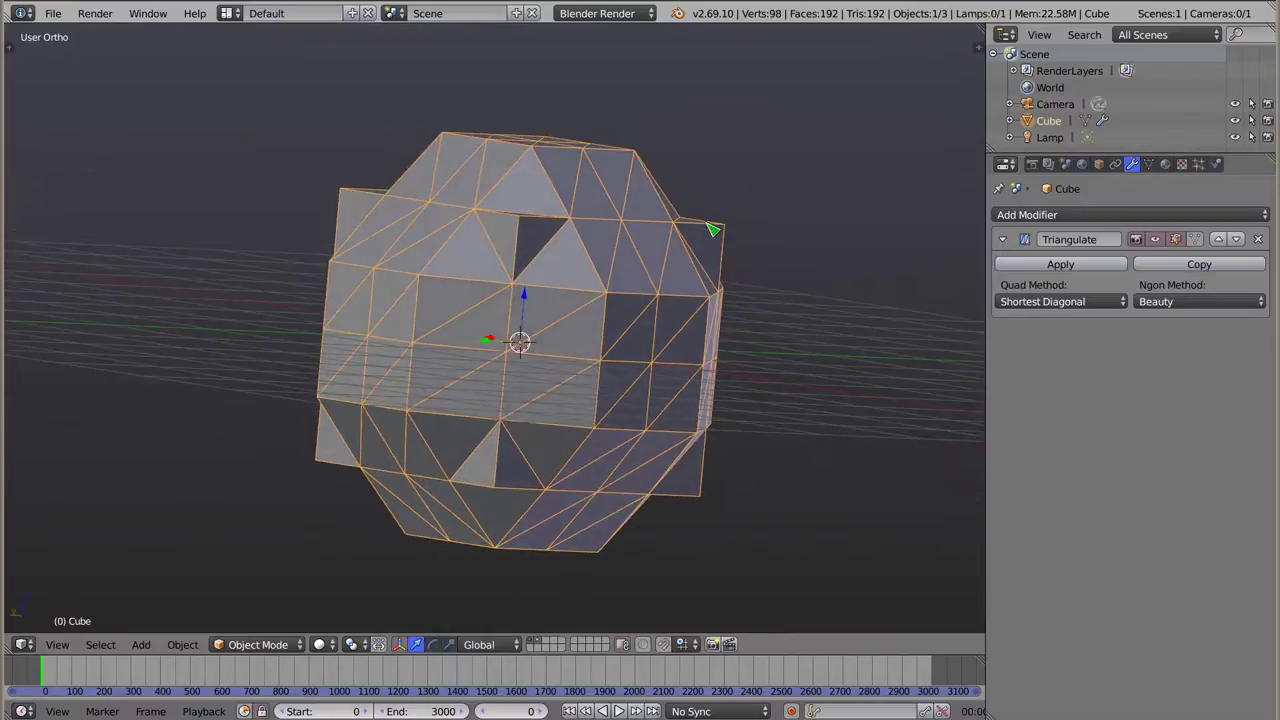
mouse_move(716, 293)
middle_down()
mouse_move(380, 242)
mouse_move(311, 197)
mouse_move(331, 199)
mouse_move(251, 234)
mouse_move(470, 440)
mouse_move(563, 420)
mouse_move(600, 363)
mouse_move(629, 349)
mouse_move(620, 381)
mouse_move(592, 368)
middle_up()
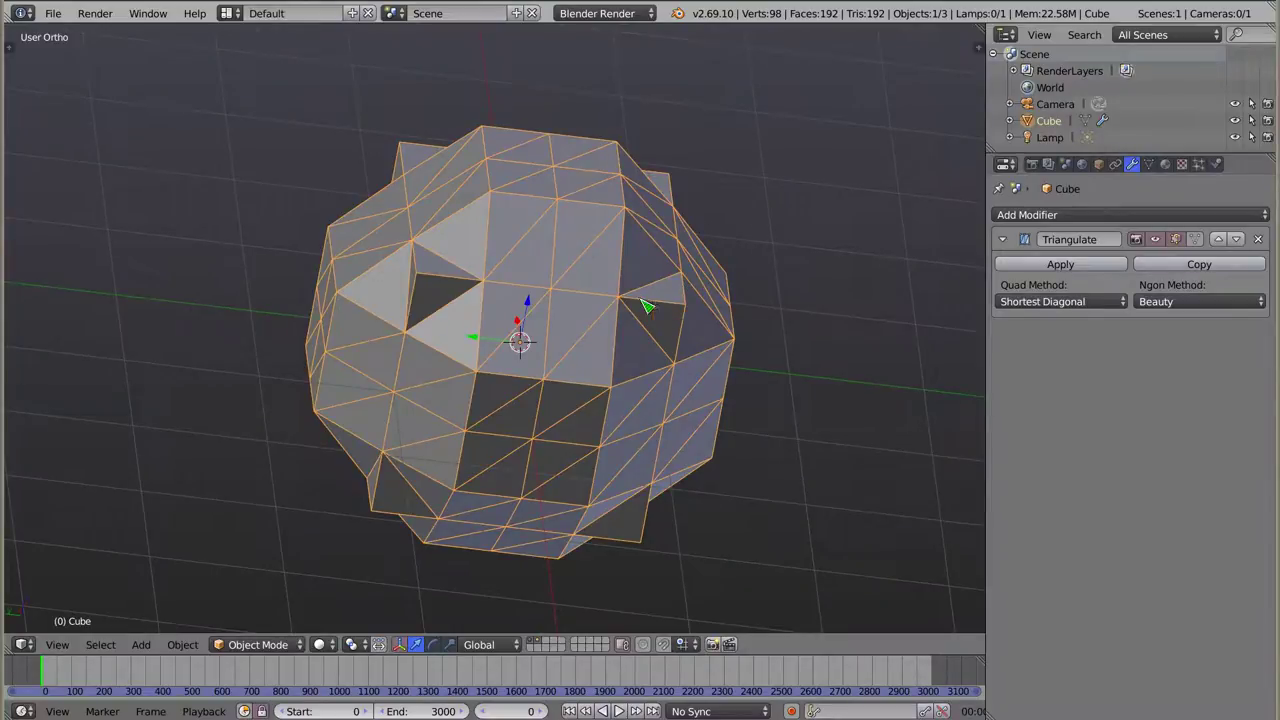
- Set the Triangulate quad method to Beauty and apply the modifier, baking 192 triangles
click(1079, 303)
click(1062, 289)
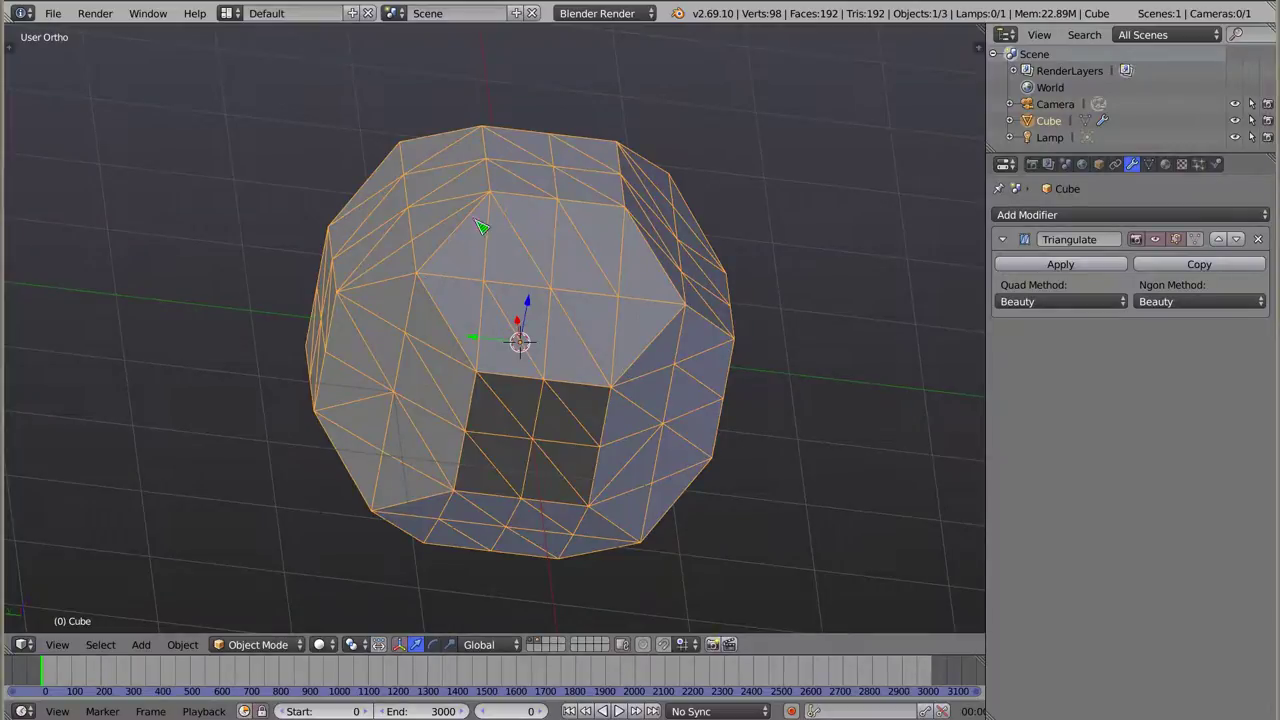
mouse_move(531, 383)
middle_down()
mouse_move(580, 414)
mouse_move(414, 434)
mouse_move(334, 404)
mouse_move(229, 320)
mouse_move(263, 314)
mouse_move(663, 417)
mouse_move(574, 553)
mouse_move(513, 386)
mouse_move(545, 400)
middle_up()
click(1099, 268)
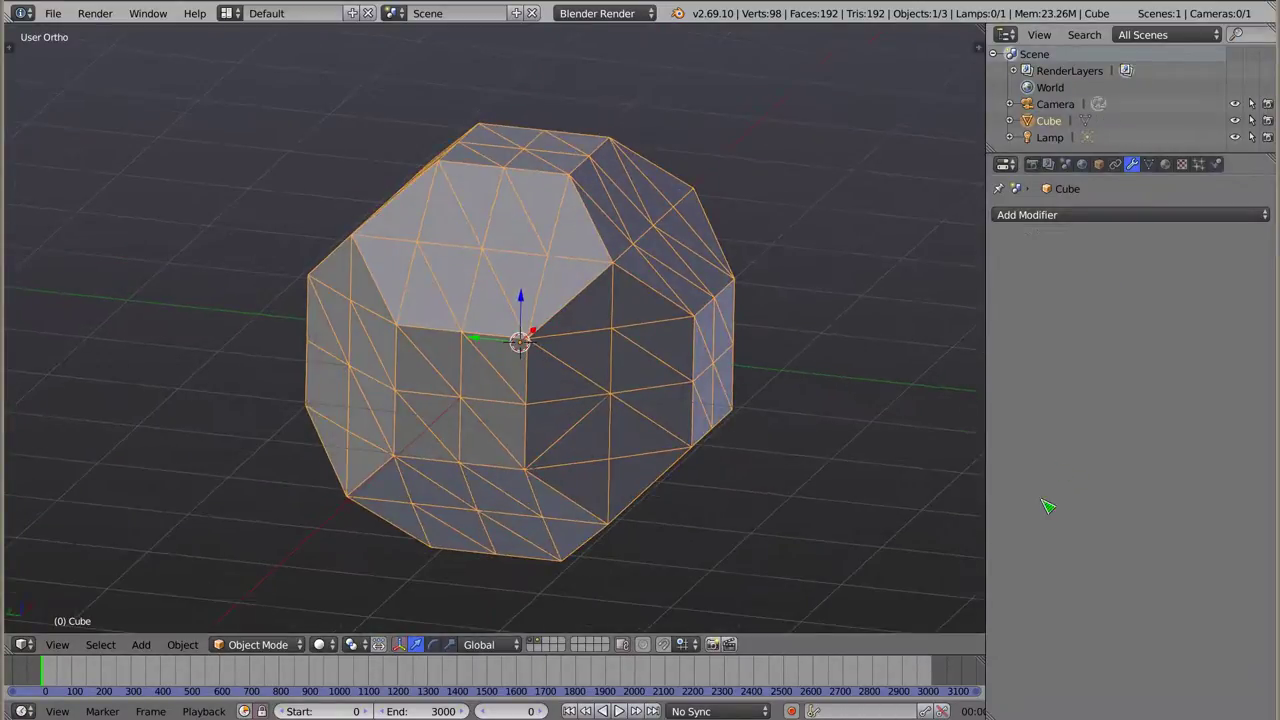
- Enter Edit Mode, pick individual triangles around the cube's top and bottom, then deselect everything
key(Tab)
middle_drag(580, 349, 572, 319)
right_click(569, 291)
right_click(589, 305)
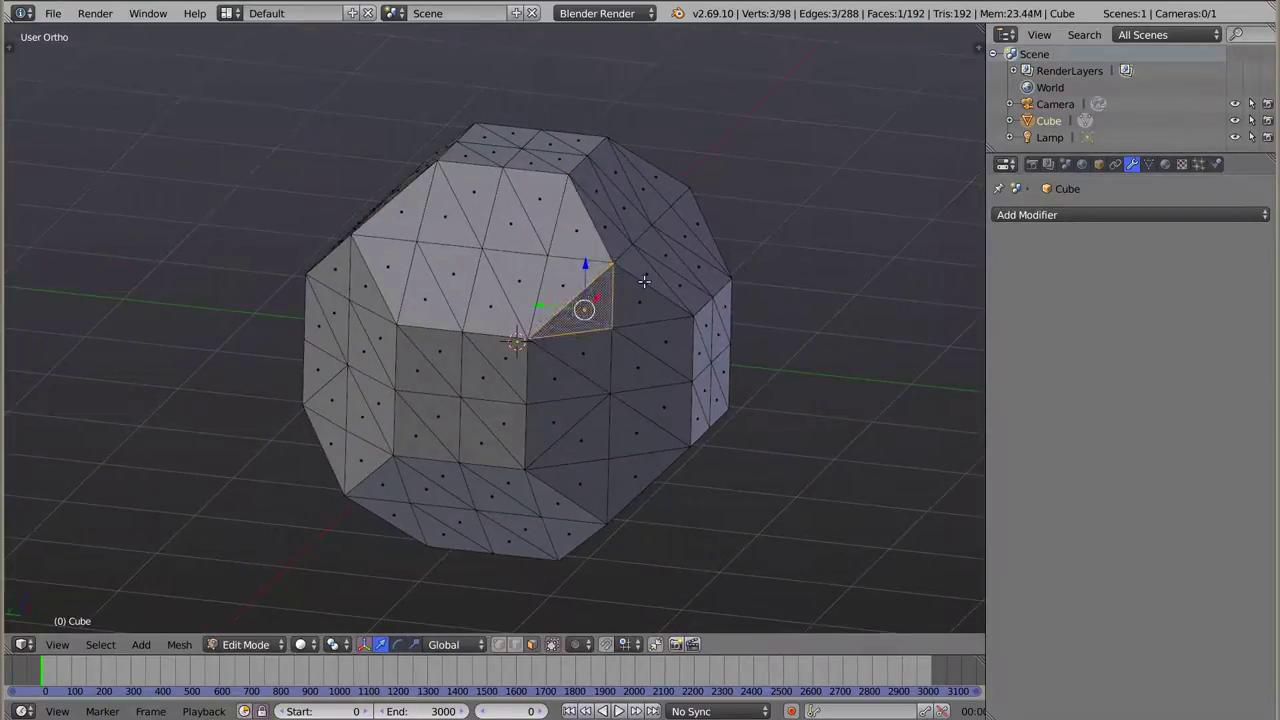
right_click(644, 279)
right_click(584, 215)
right_click(634, 290)
right_click(571, 482)
right_click(563, 509)
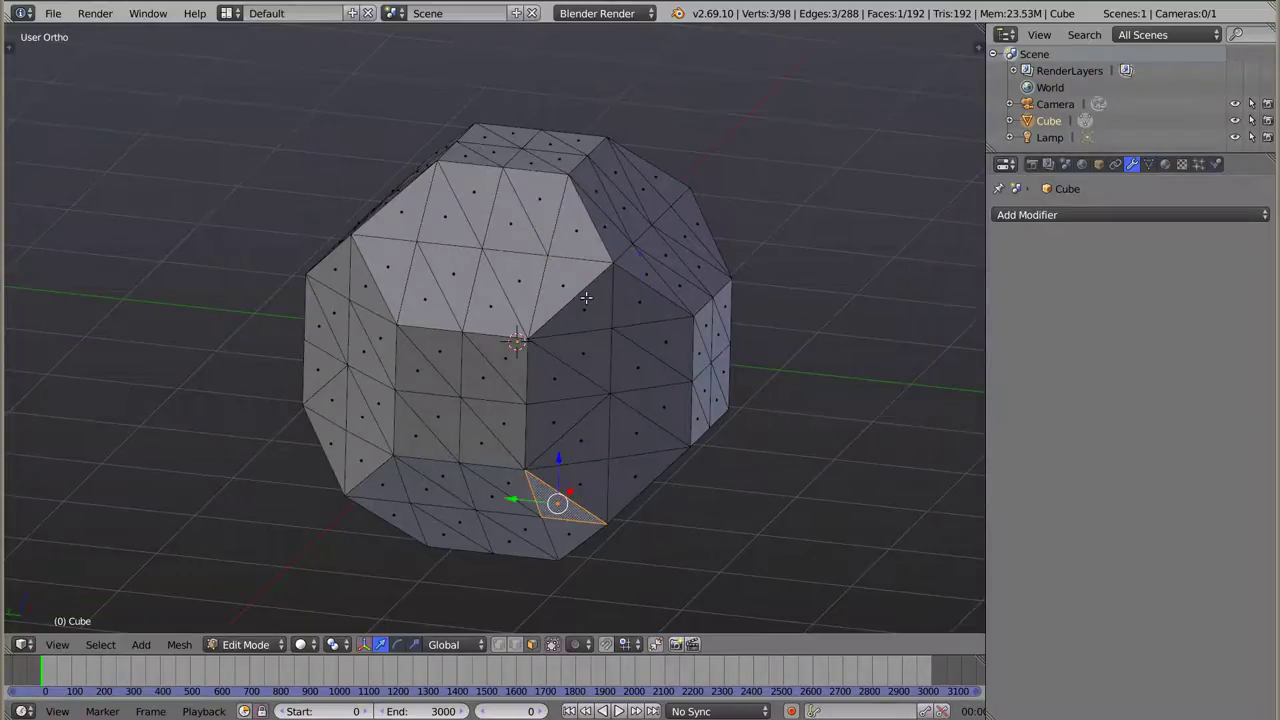
key(a)
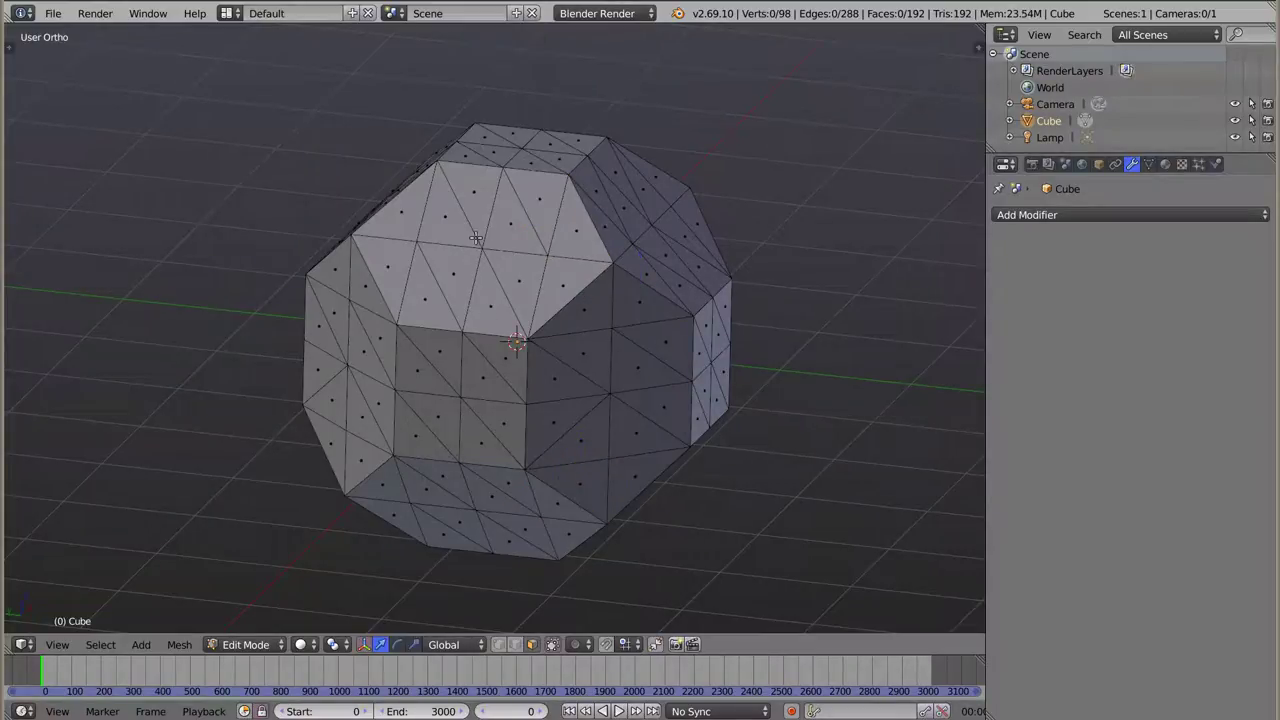
- Select the whole mesh and merge its triangles into quads with Alt+J
key(a)
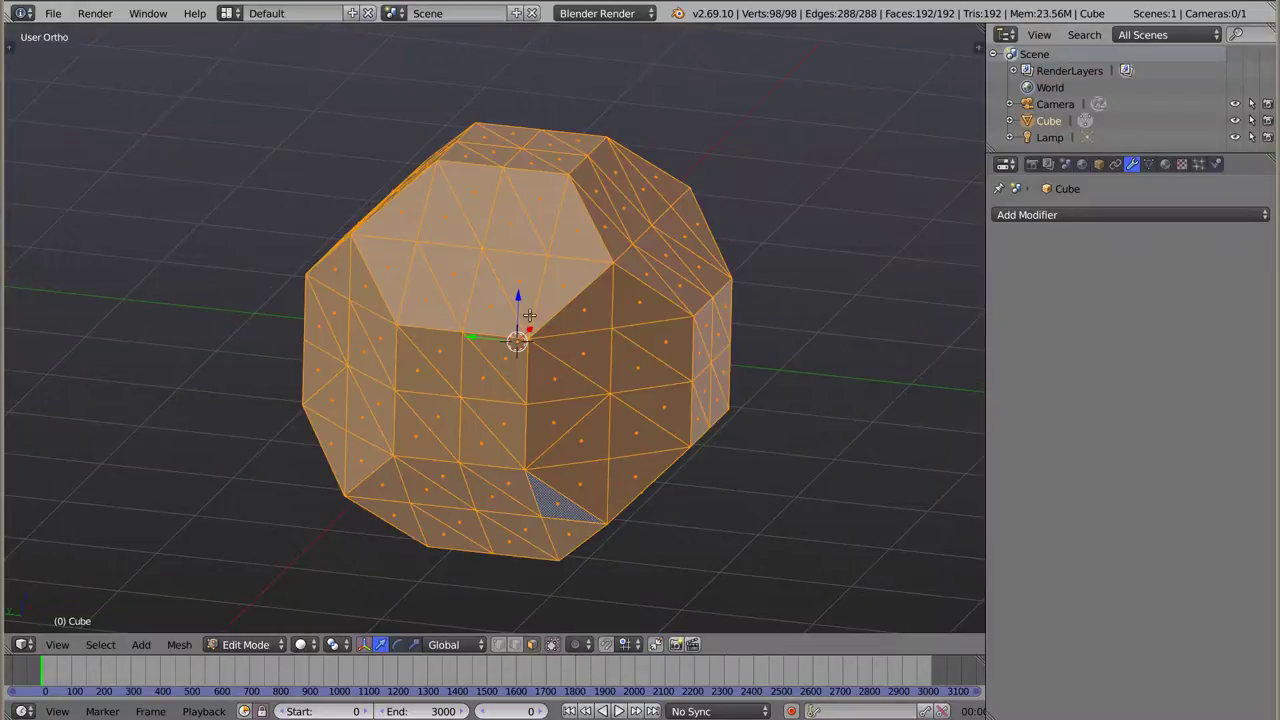
middle_drag(528, 315, 480, 346)
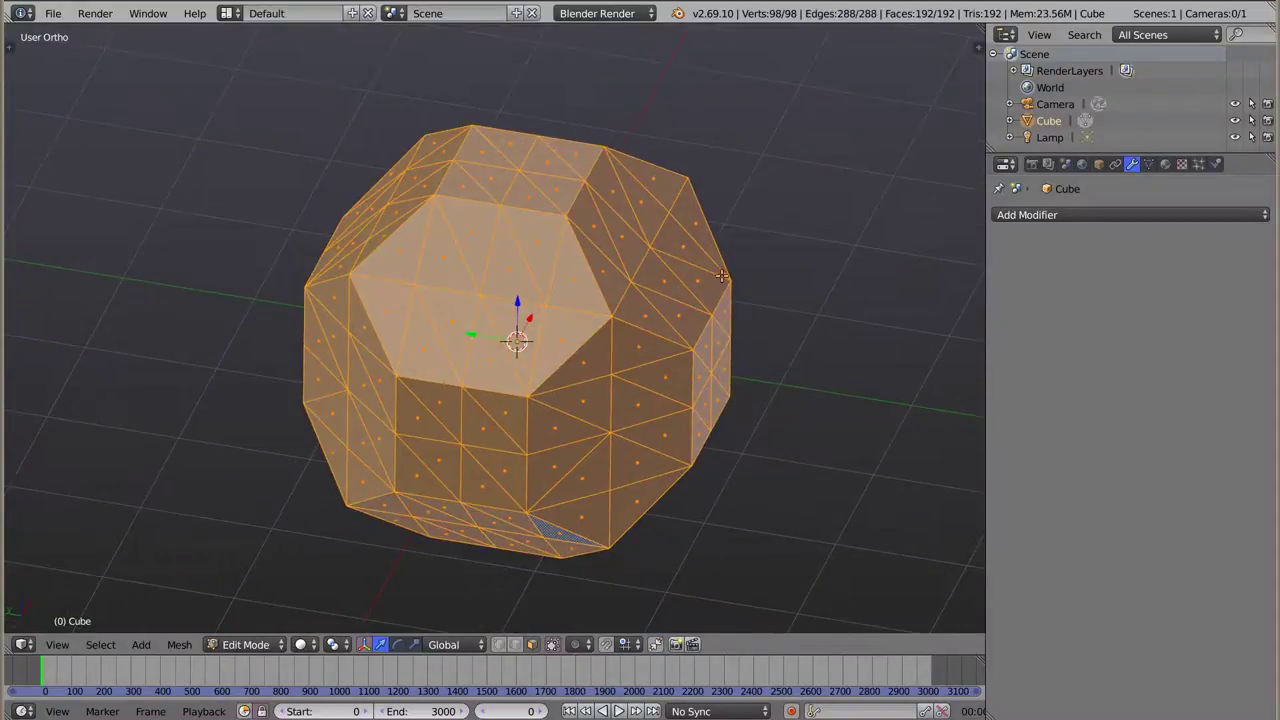
key(alt+j)
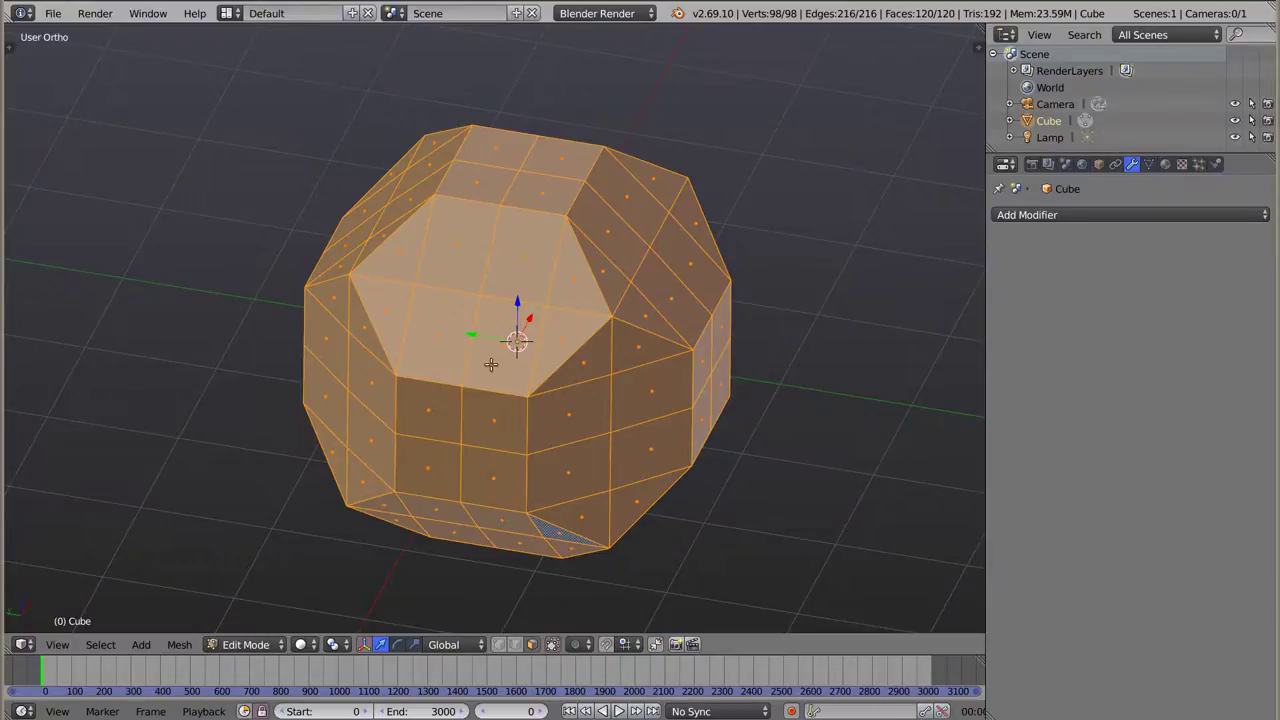
- Inspect the 120-face quad result from several angles, then return to Object Mode
mouse_move(498, 349)
middle_down()
mouse_move(681, 267)
mouse_move(490, 396)
middle_up()
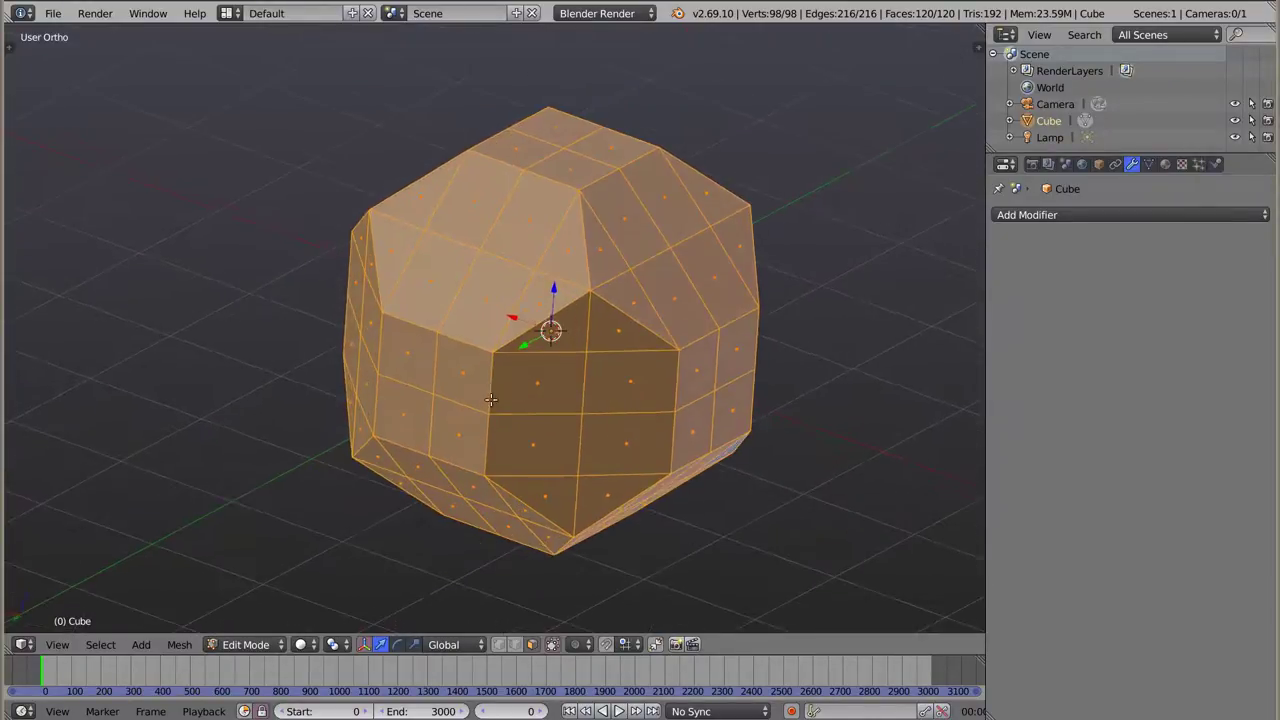
middle_drag(575, 475, 567, 330)
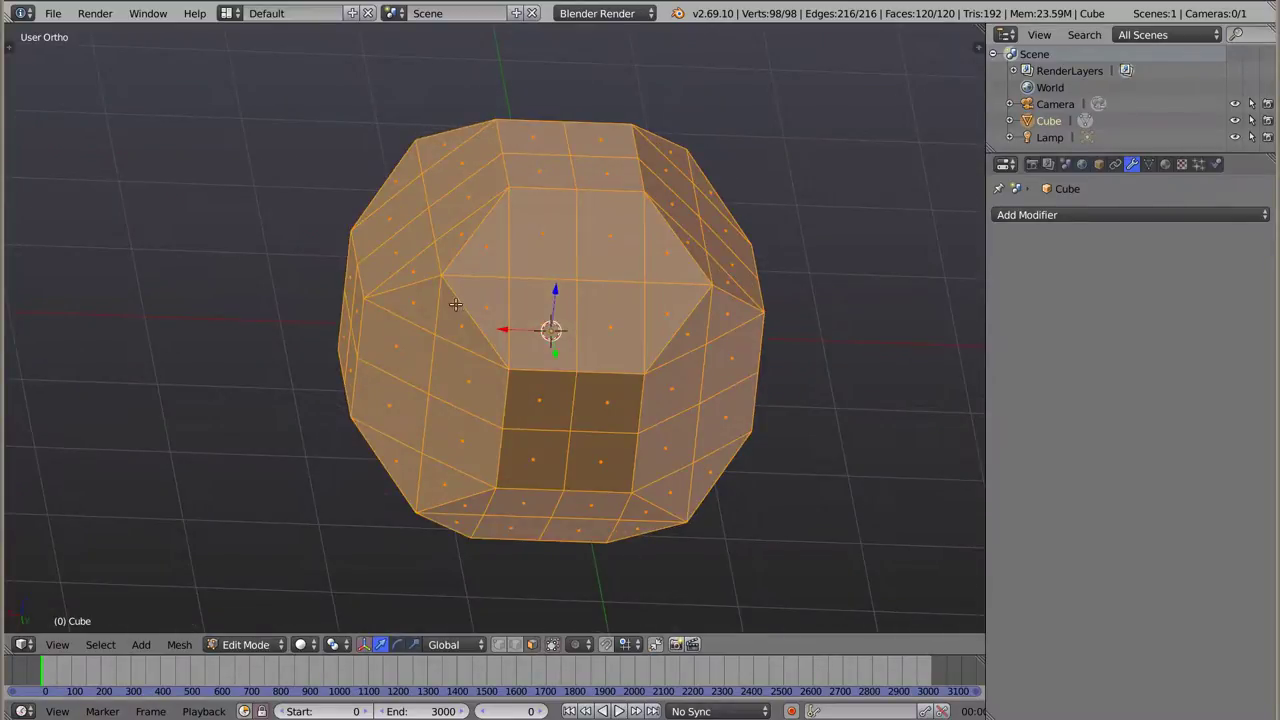
mouse_move(674, 412)
middle_down()
mouse_move(295, 351)
mouse_move(493, 575)
mouse_move(870, 554)
middle_up()
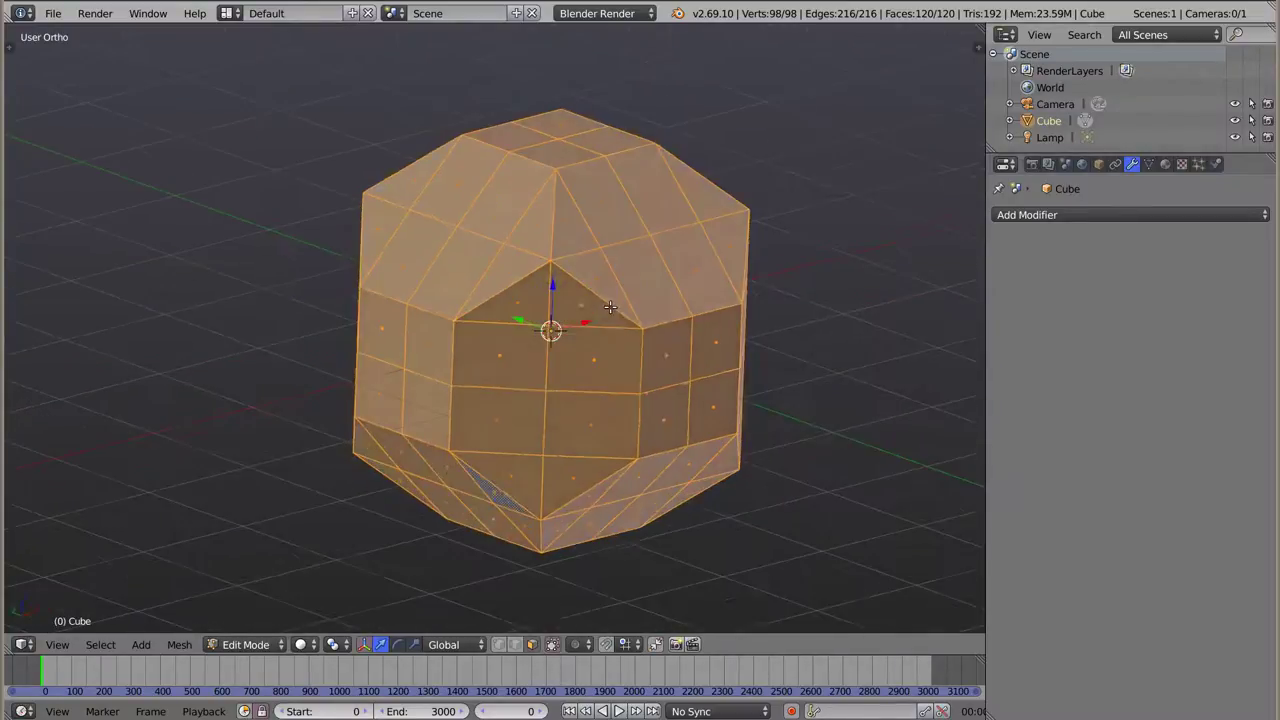
key(Tab)
- Zoom out and orbit around the quad cube to view it from new angles
scroll(535, 332, down, 2)
middle_drag(535, 332, 600, 335)
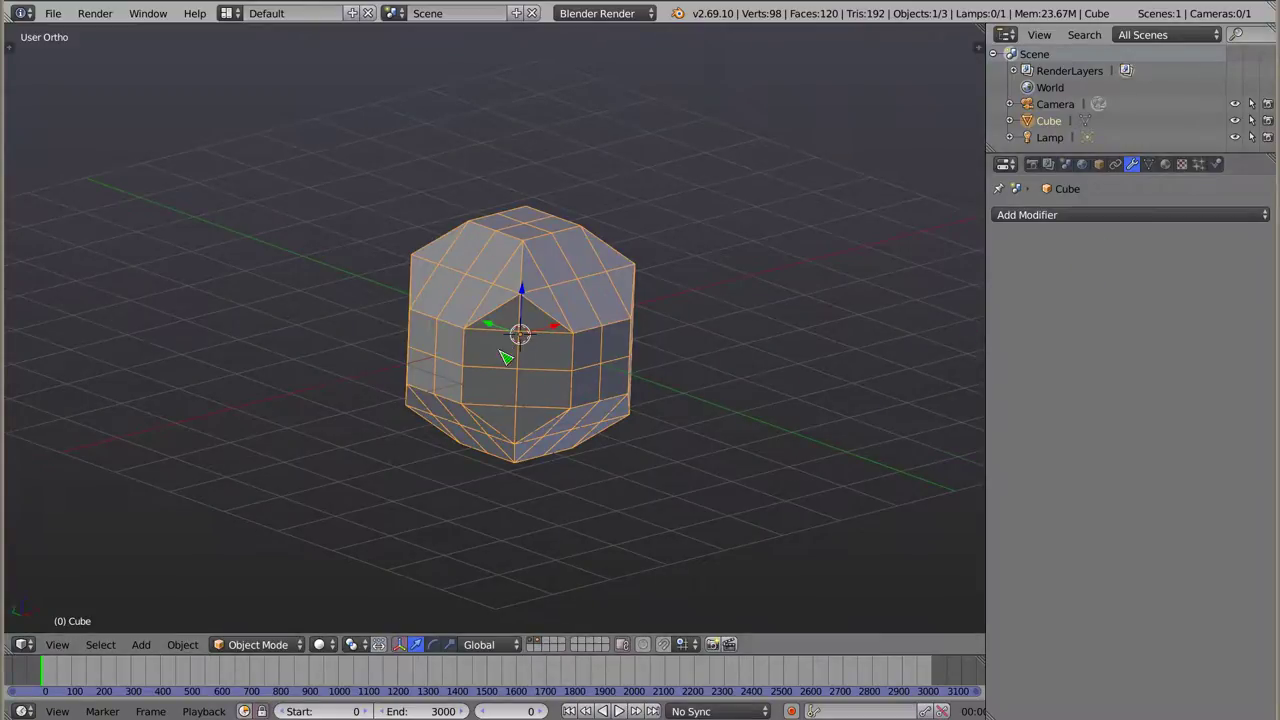
mouse_move(520, 360)
middle_down()
mouse_move(571, 414)
mouse_move(617, 523)
mouse_move(674, 480)
mouse_move(592, 303)
mouse_move(529, 420)
mouse_move(503, 374)
mouse_move(471, 379)
middle_up()
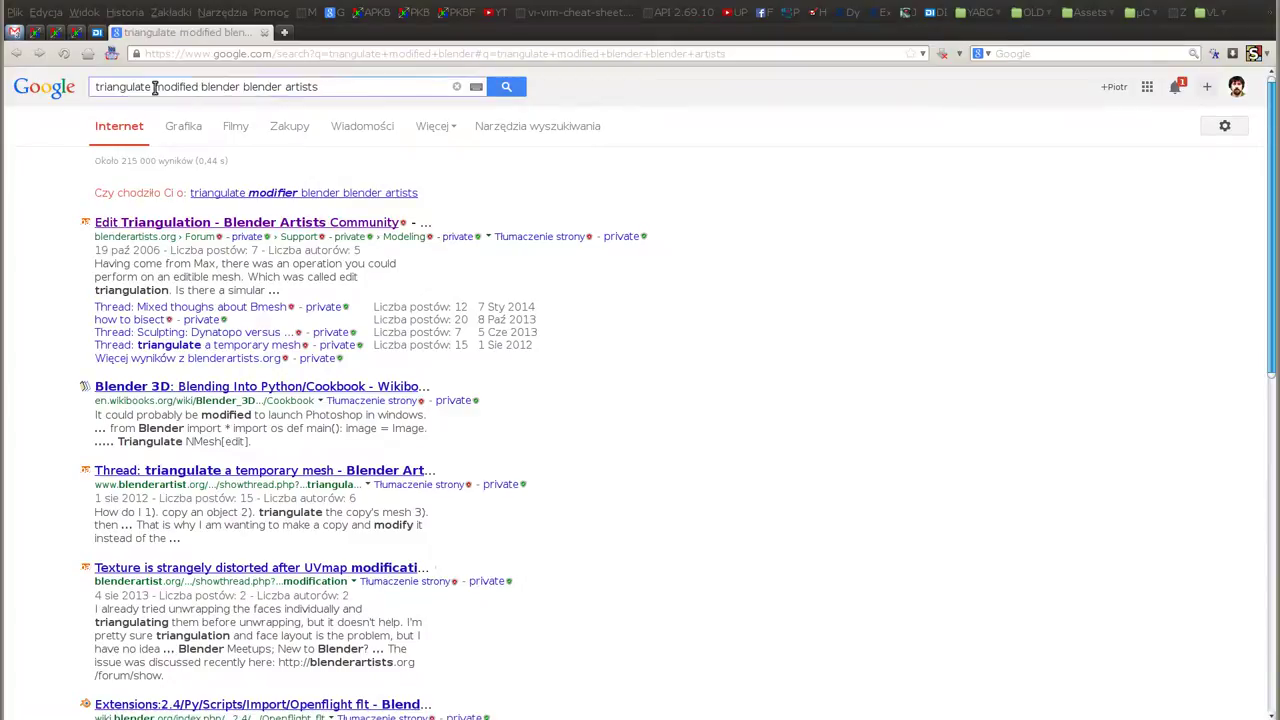
- Correct the search query to 'triangulate modifier blender' and run it
drag(154, 88, 489, 100)
text(modifier)
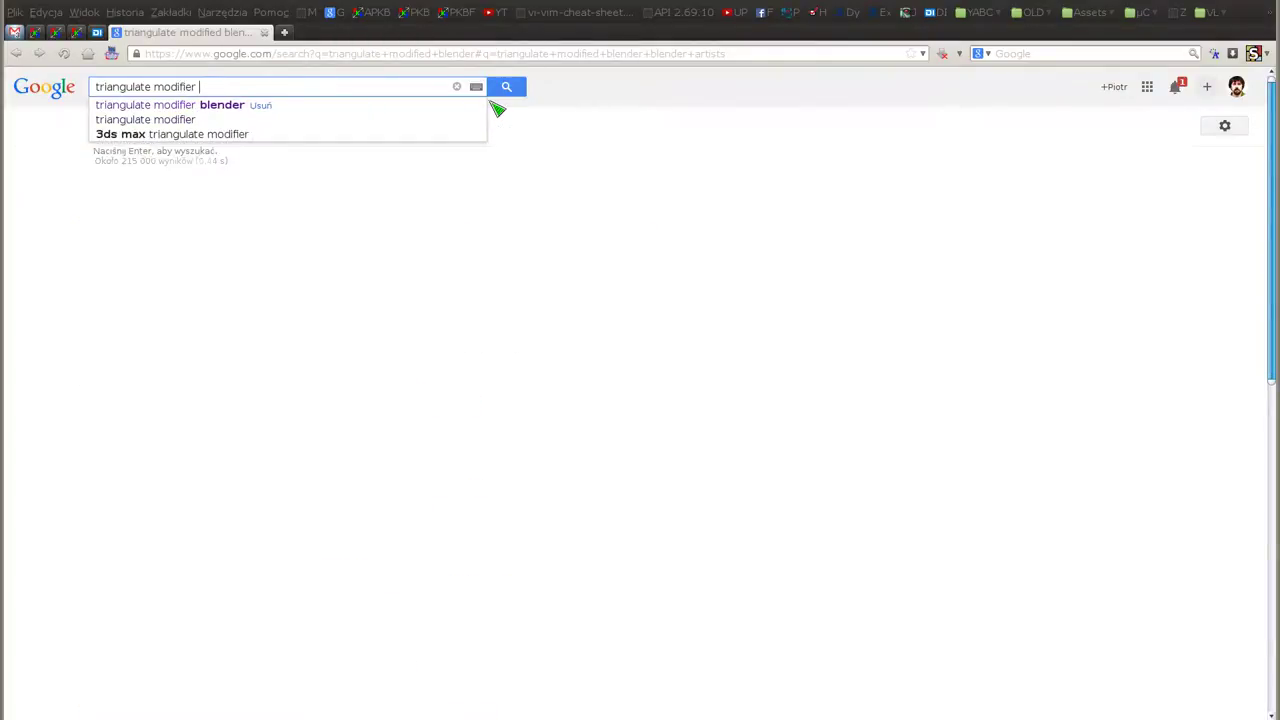
text( blender)
key(Return)
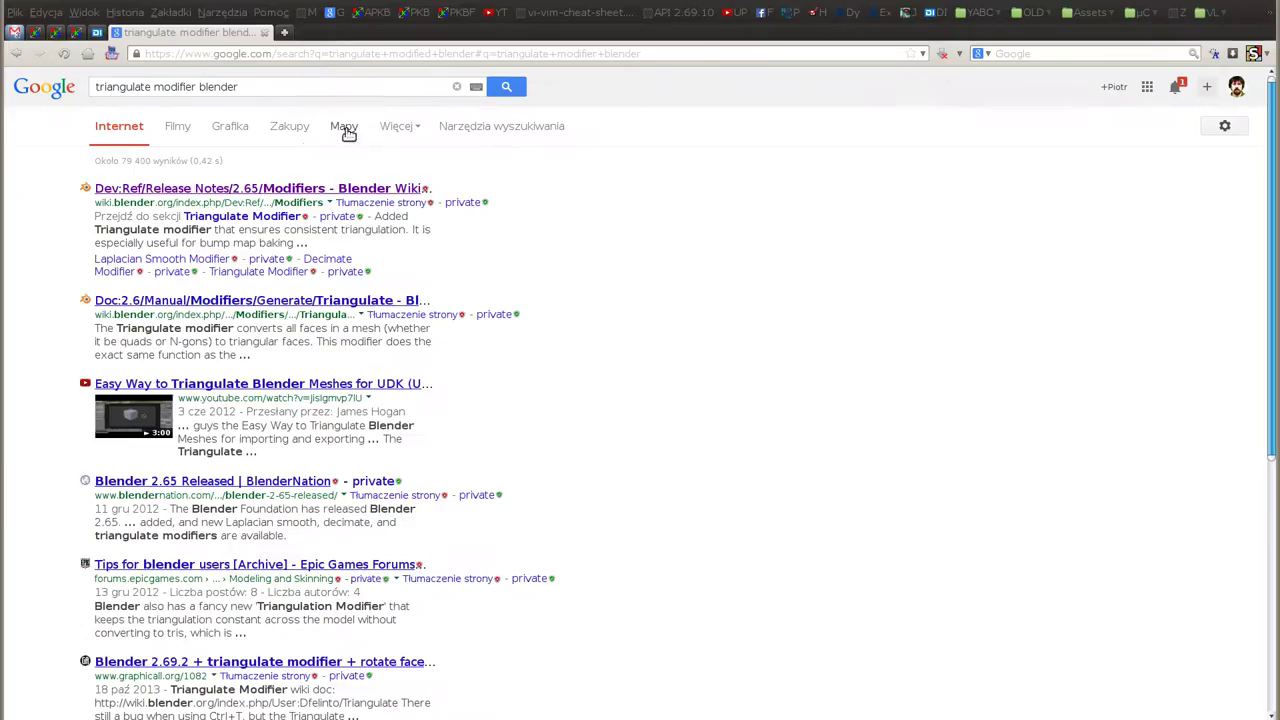
- Open the Blender wiki 2.65 Modifiers release notes and locate the Triangulate Modifier section
click(272, 192)
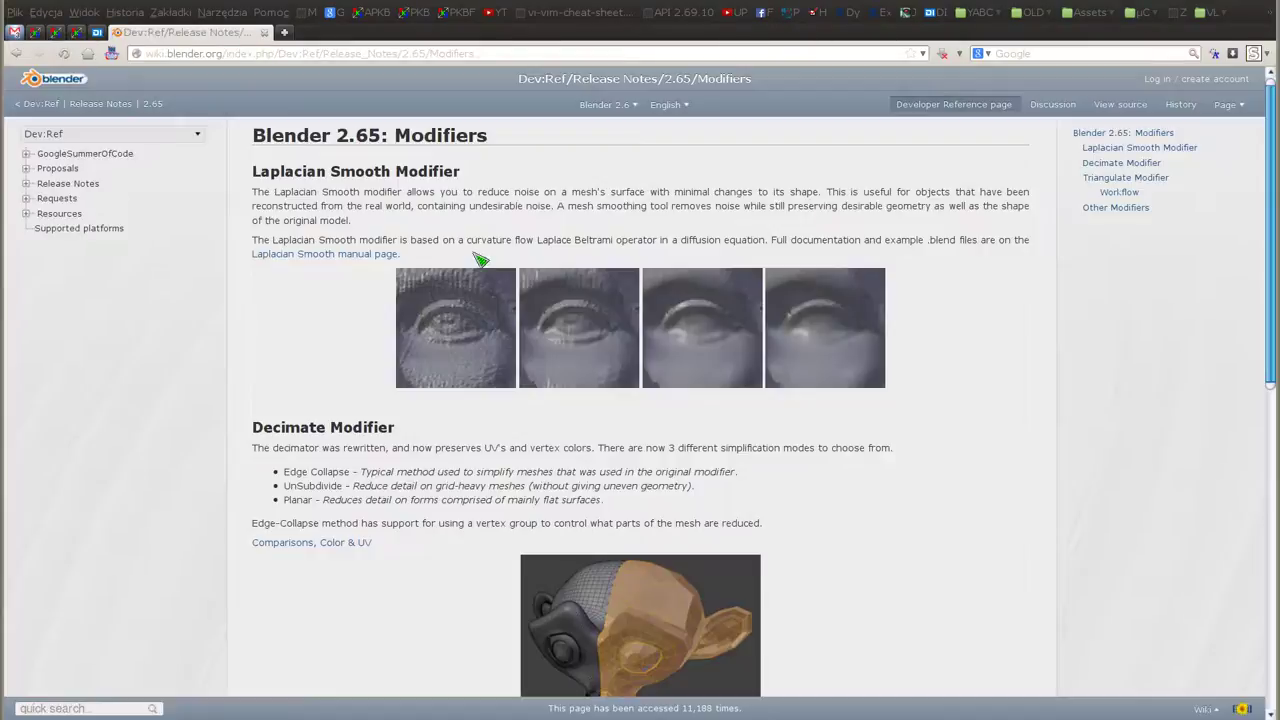
scroll(334, 283, down, 4)
scroll(334, 283, down, 2)
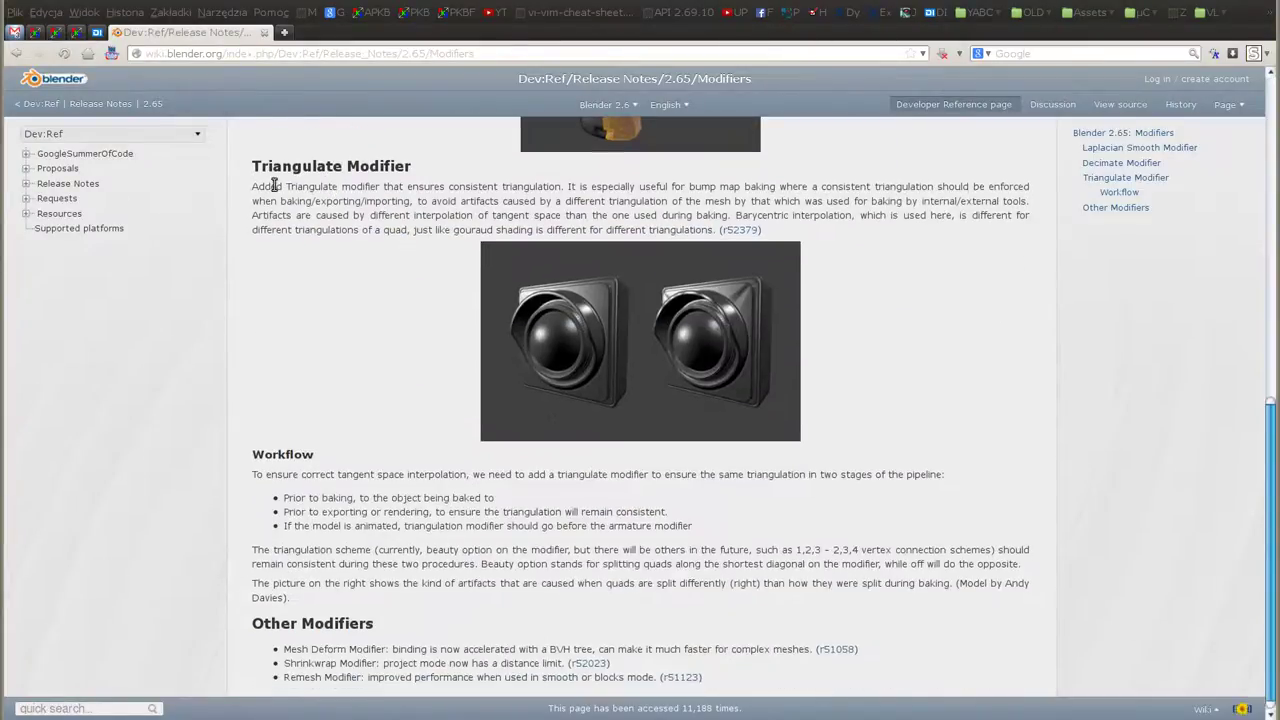
drag(253, 163, 430, 172)
click(428, 172)
- Read through the Triangulate Modifier notes, then return to Blender and orbit the quad cube
ctrl+scroll(750, 345, up, 1)
ctrl+scroll(750, 345, up, 1)
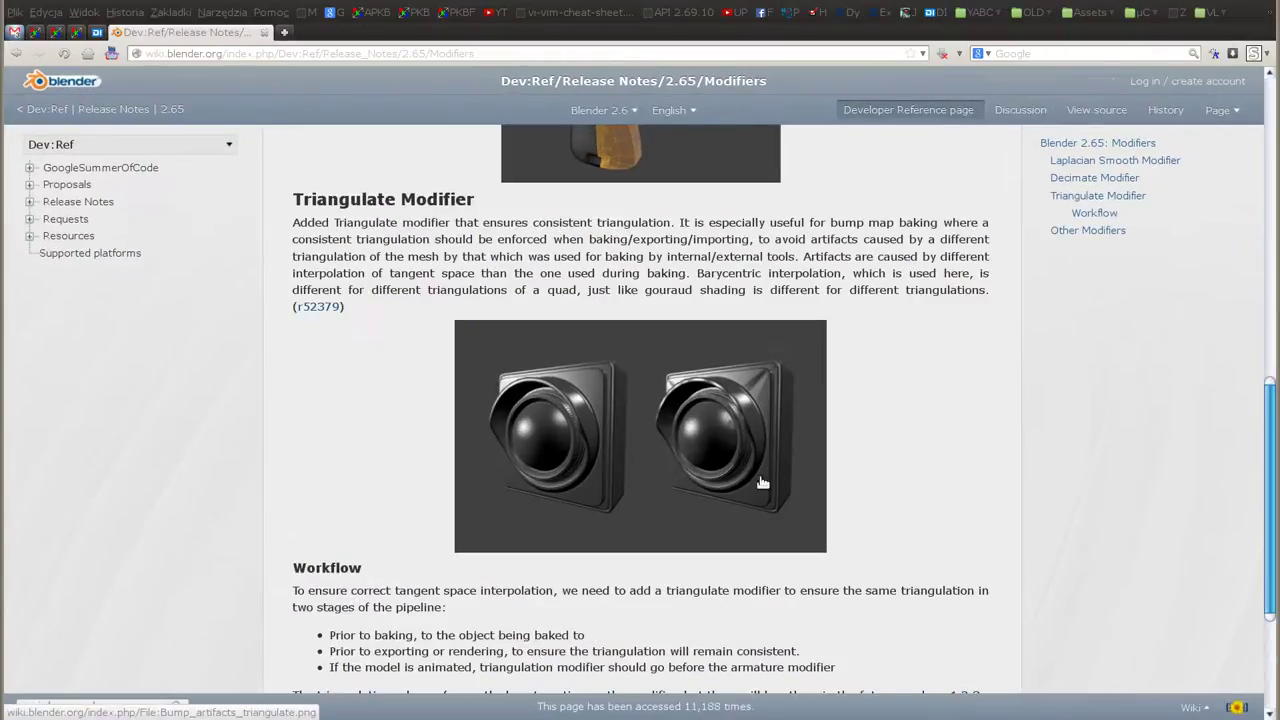
ctrl+scroll(764, 500, up, 1)
scroll(900, 530, down, 2)
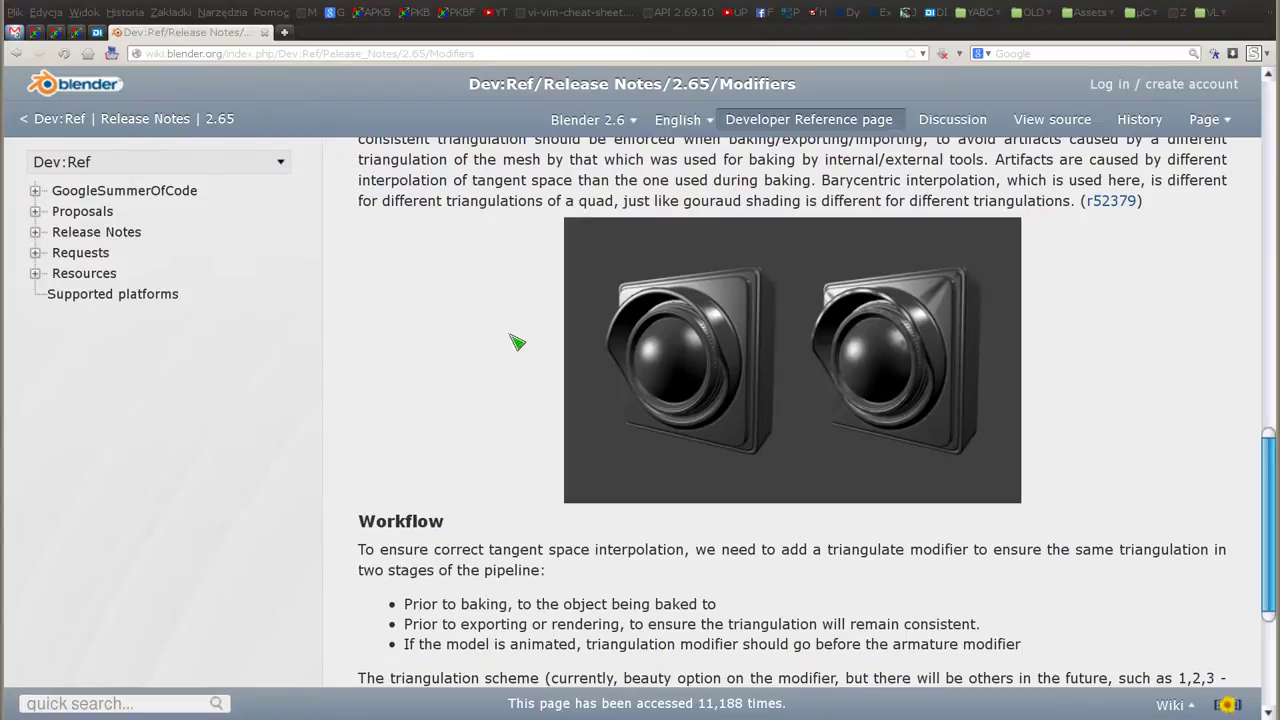
ctrl+scroll(491, 343, down, 2)
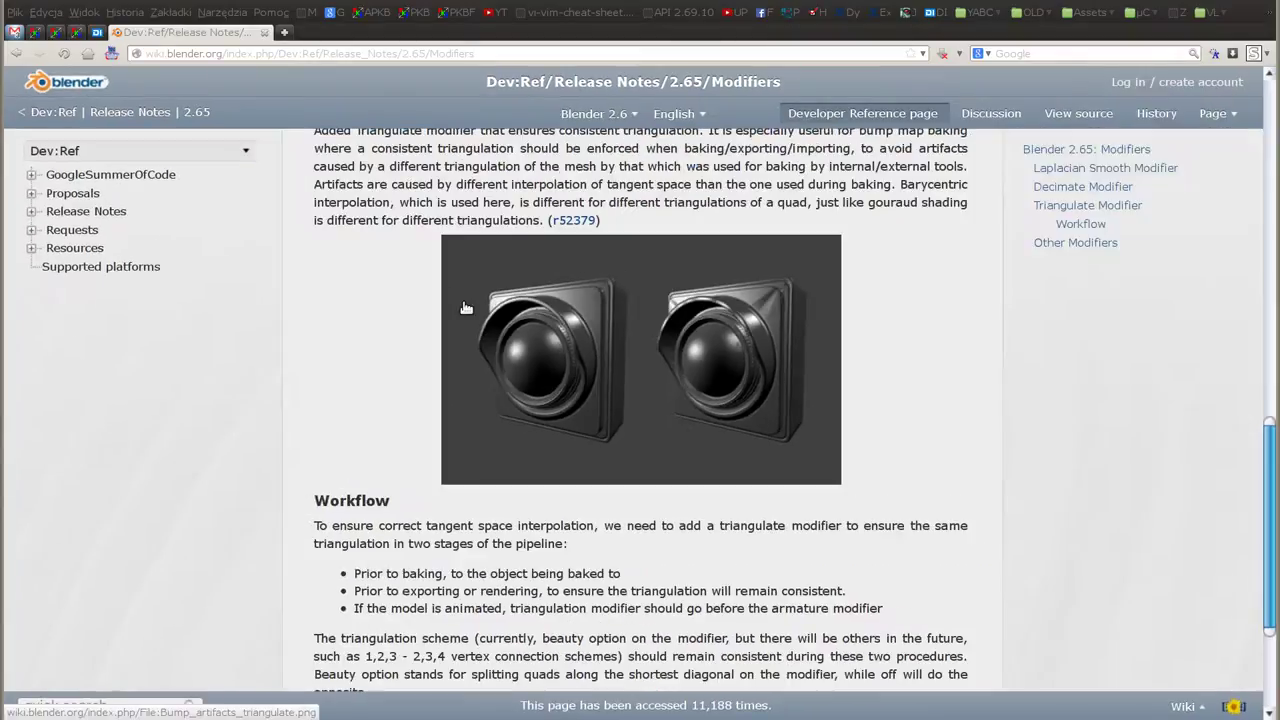
ctrl+scroll(468, 315, down, 1)
scroll(906, 344, up, 1)
scroll(903, 378, down, 2)
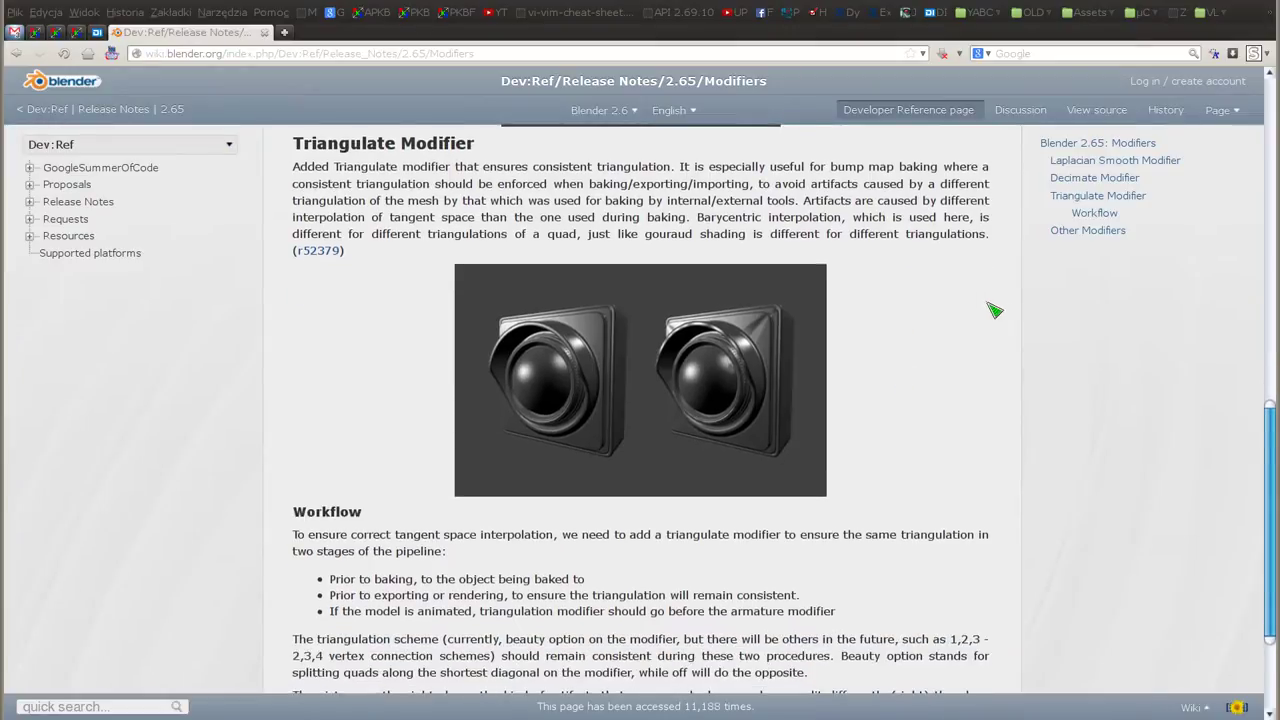
key(alt+Tab)
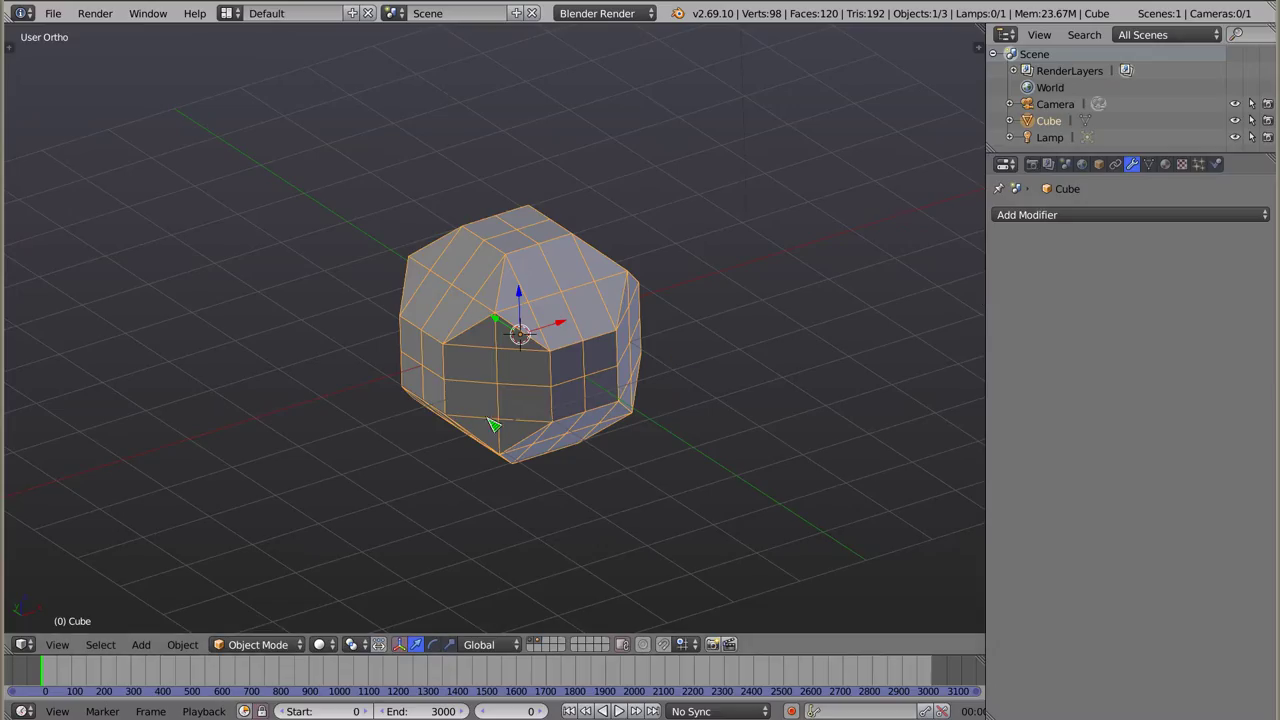
middle_drag(483, 418, 400, 365)
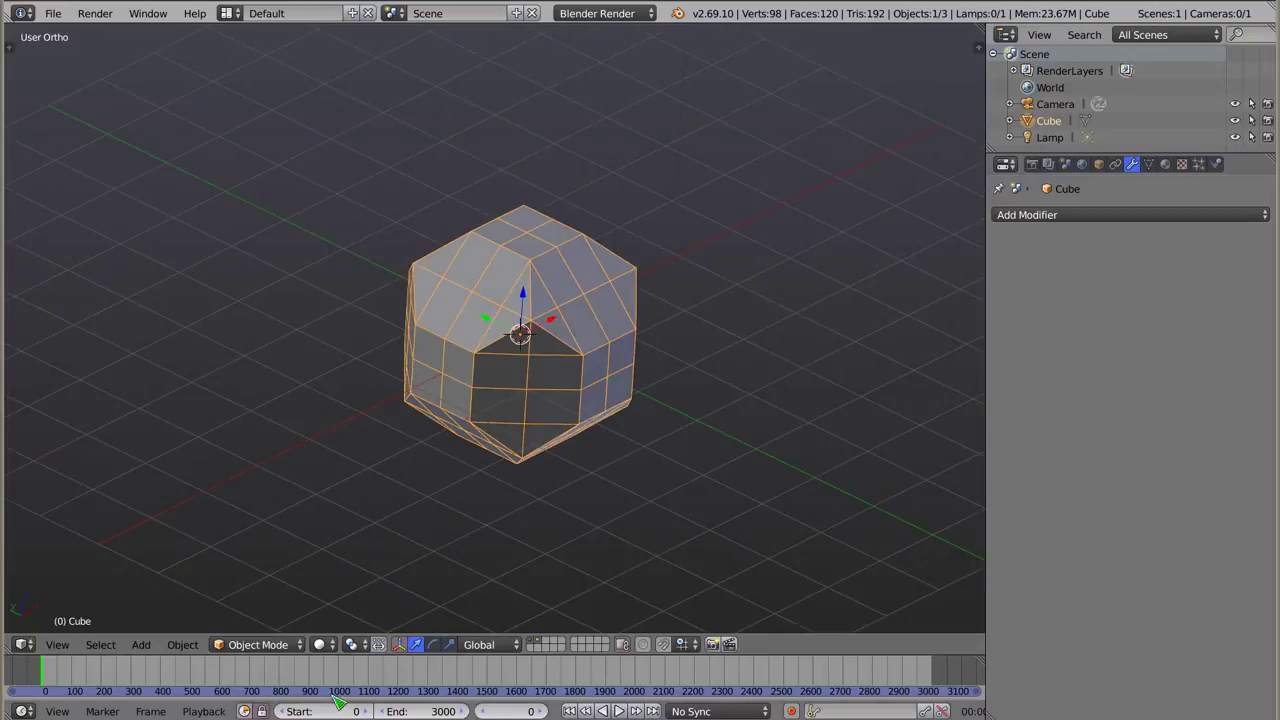